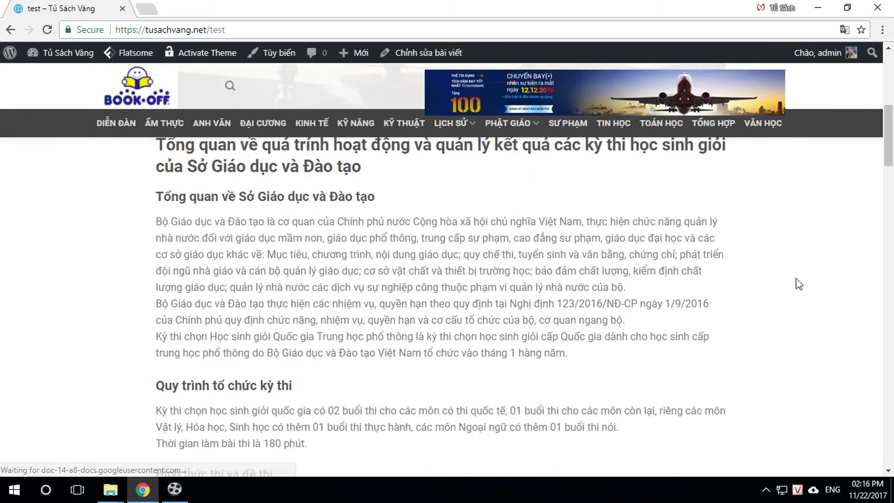
# - Look through the published test post, and open it for editing with its content shown as HTML text
pyautogui.scroll(-7, 691, 278)
pyautogui.scroll(-6, 691, 272)
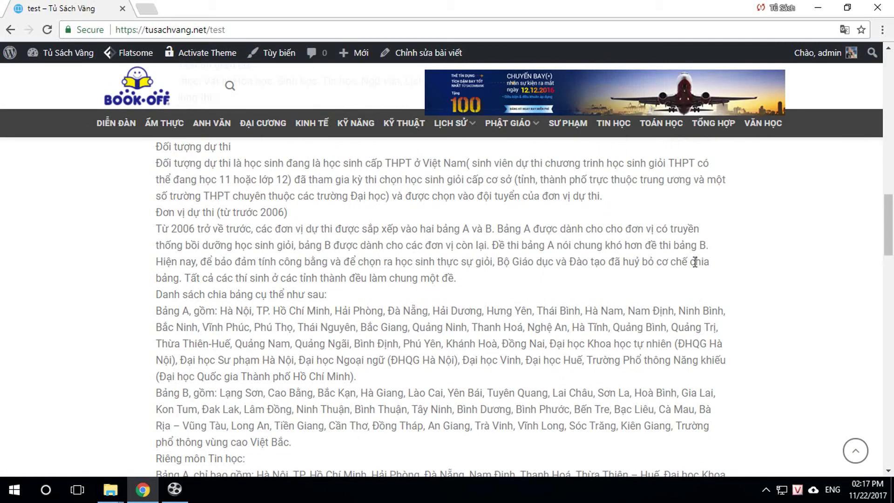
pyautogui.scroll(-6, 676, 332)
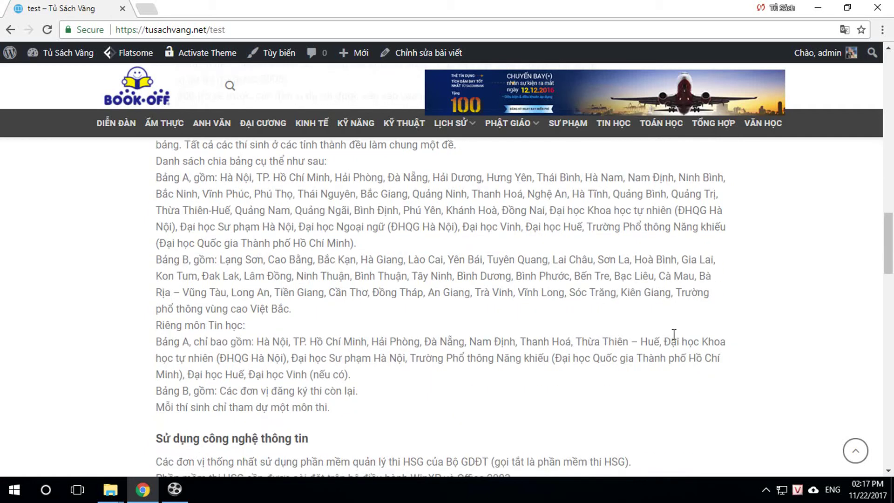
pyautogui.scroll(-6, 617, 298)
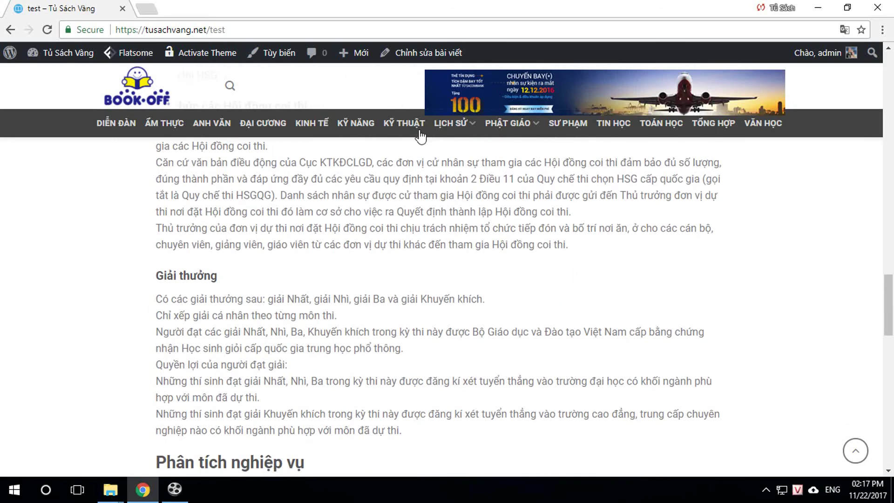
pyautogui.moveTo(425, 56)
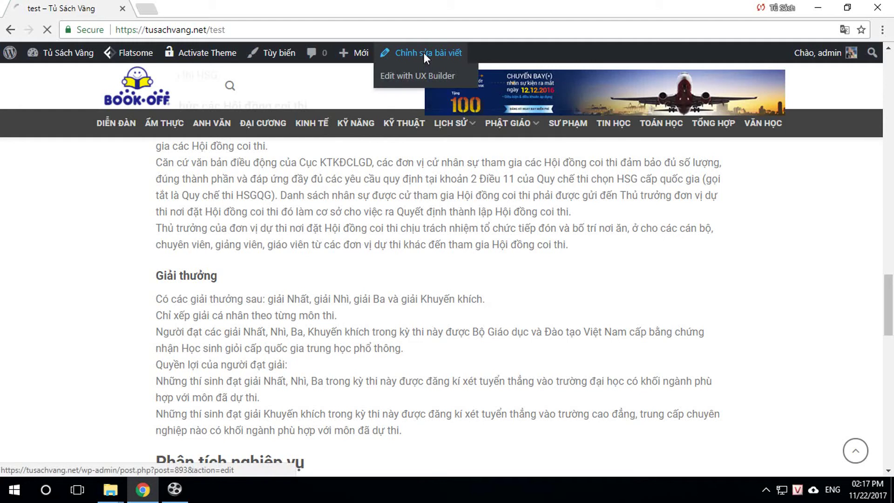
pyautogui.click(423, 53)
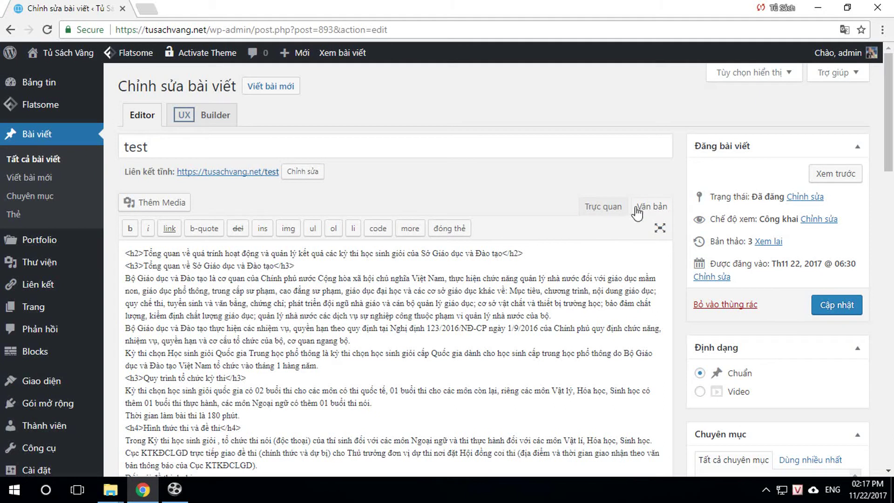
pyautogui.click(618, 210)
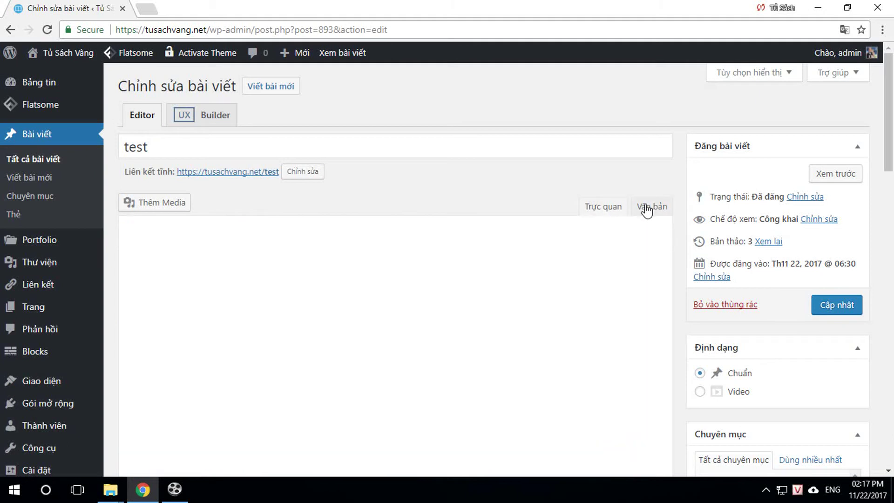
pyautogui.click(648, 209)
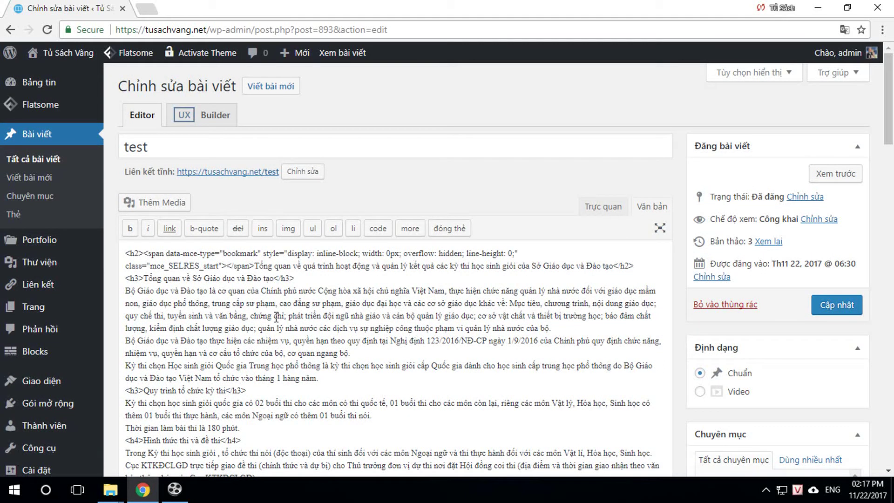
# - Examine the h2, h3 and h4 heading tags throughout the post's HTML, from the opening title to the final section
pyautogui.moveTo(127, 255); pyautogui.dragTo(535, 258)
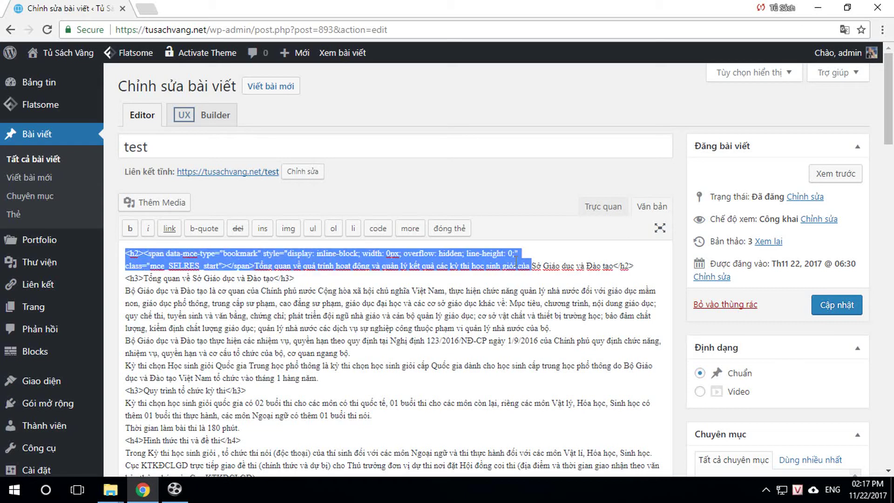
pyautogui.click(131, 278)
pyautogui.scroll(-4, 246, 371)
pyautogui.scroll(-2, 246, 371)
pyautogui.moveTo(126, 287); pyautogui.dragTo(265, 296)
pyautogui.scroll(-3, 270, 326)
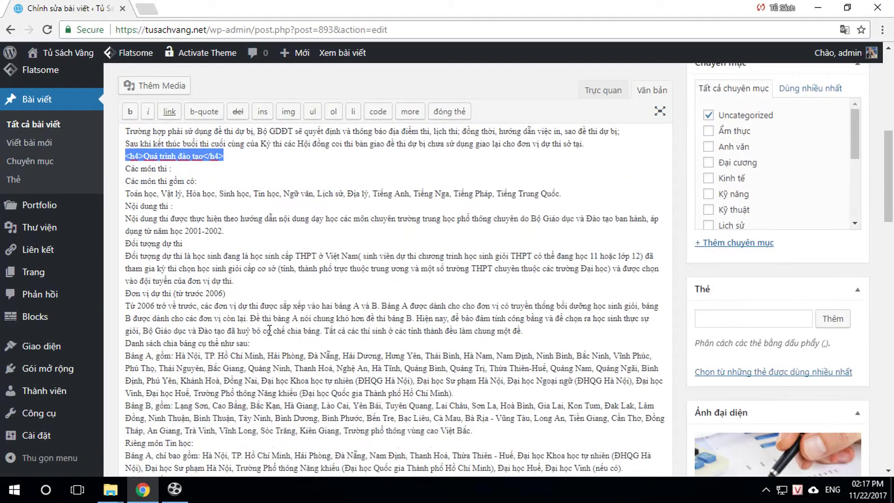
pyautogui.scroll(-6, 173, 319)
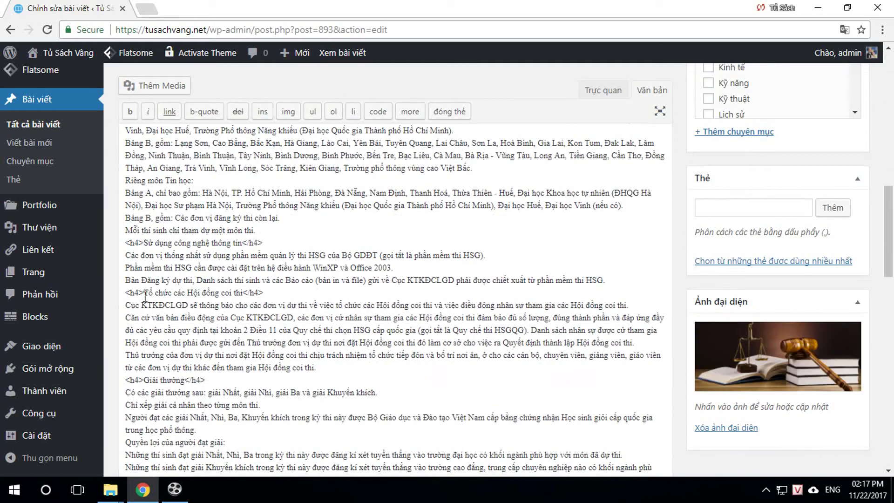
pyautogui.moveTo(127, 239); pyautogui.dragTo(288, 246)
pyautogui.moveTo(125, 380); pyautogui.dragTo(317, 368)
pyautogui.scroll(-3, 209, 365)
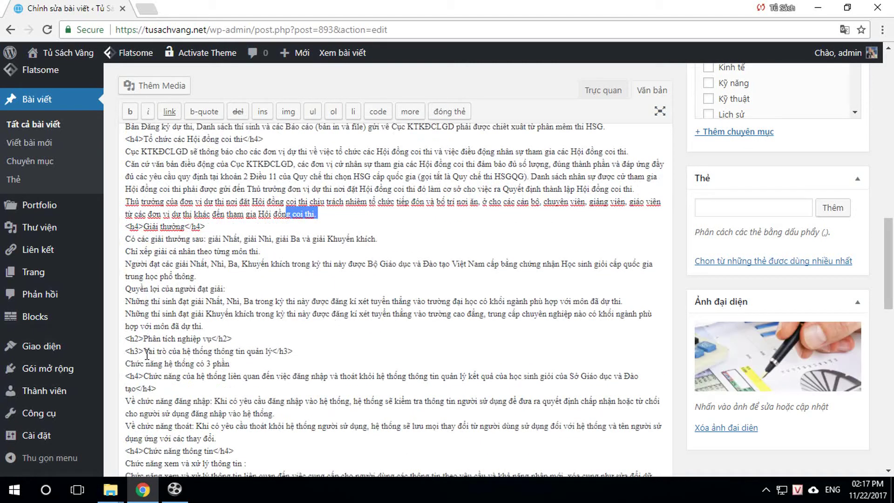
pyautogui.moveTo(127, 339); pyautogui.dragTo(259, 336)
pyautogui.moveTo(126, 353); pyautogui.dragTo(330, 353)
pyautogui.scroll(5, 340, 359)
pyautogui.scroll(-6, 355, 352)
pyautogui.scroll(-5, 355, 352)
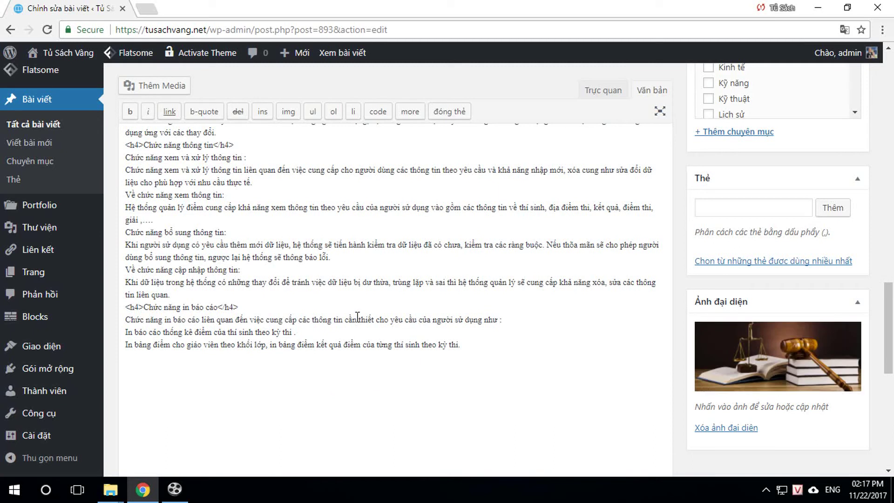
pyautogui.scroll(5, 352, 306)
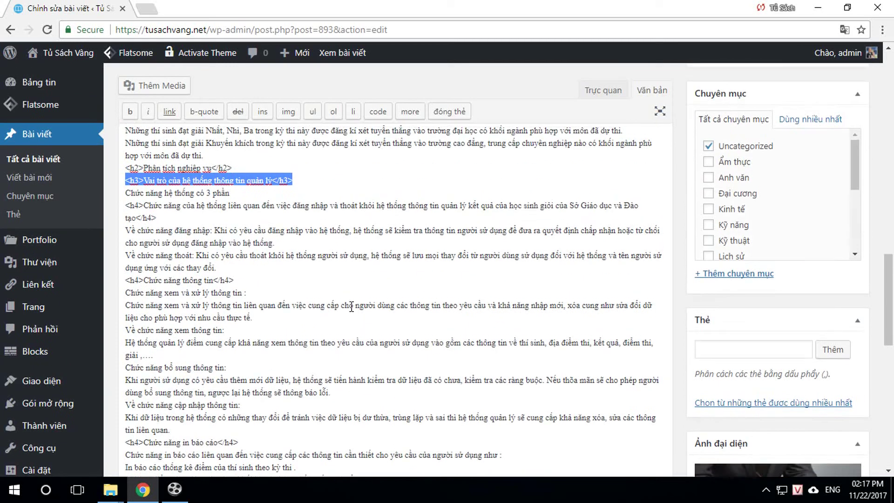
# - View the published post and examine how its main heading and subheadings, including "Hình thức thi và đề thi", are displayed
pyautogui.click(344, 53)
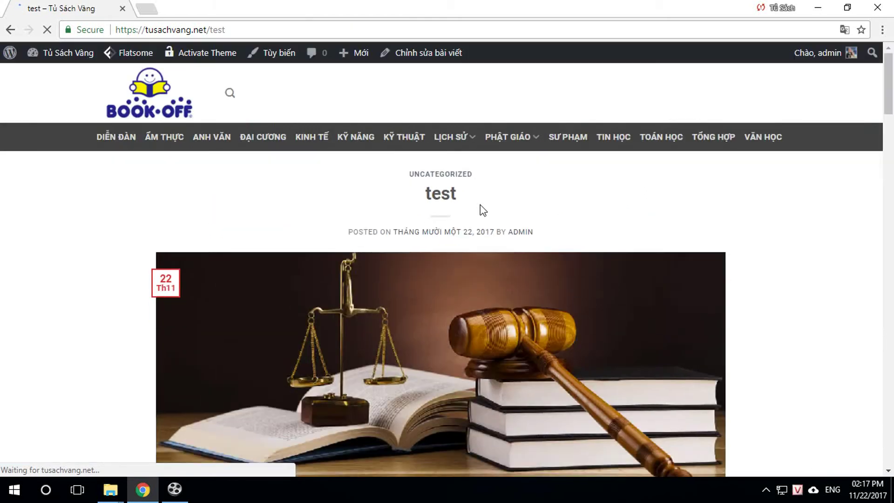
pyautogui.scroll(-9, 565, 259)
pyautogui.scroll(-2, 567, 259)
pyautogui.scroll(3, 213, 241)
pyautogui.moveTo(150, 231); pyautogui.dragTo(405, 263)
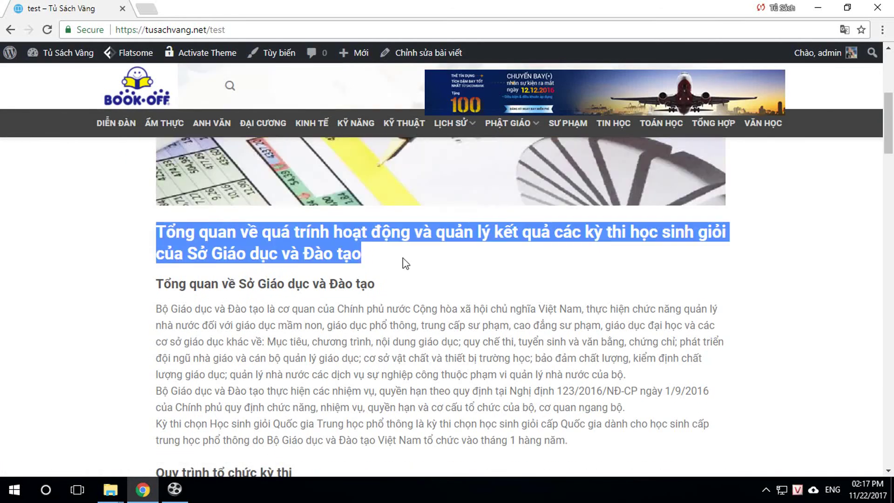
pyautogui.moveTo(158, 283); pyautogui.dragTo(325, 205)
pyautogui.scroll(-4, 326, 205)
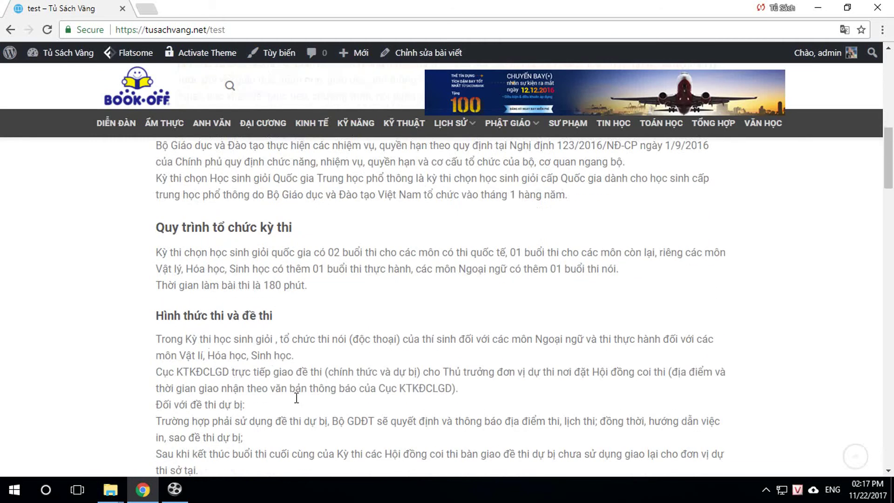
pyautogui.scroll(-3, 302, 403)
pyautogui.moveTo(155, 256); pyautogui.dragTo(311, 256)
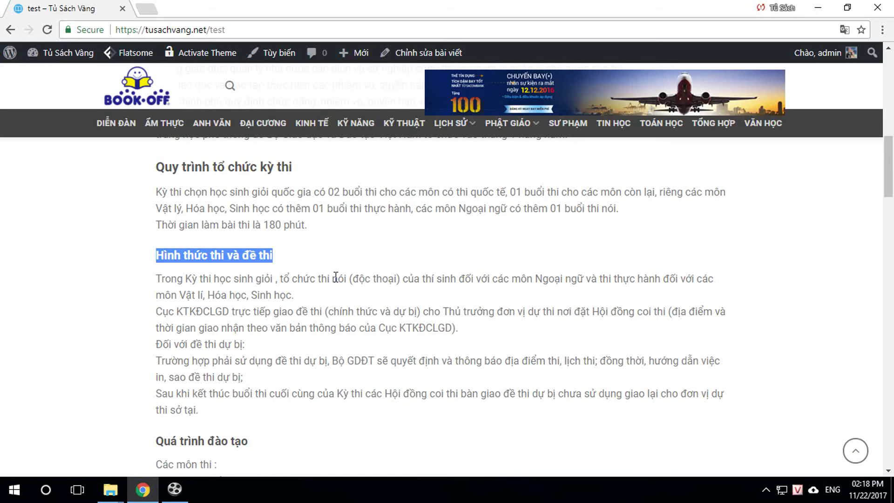
pyautogui.scroll(9, 498, 339)
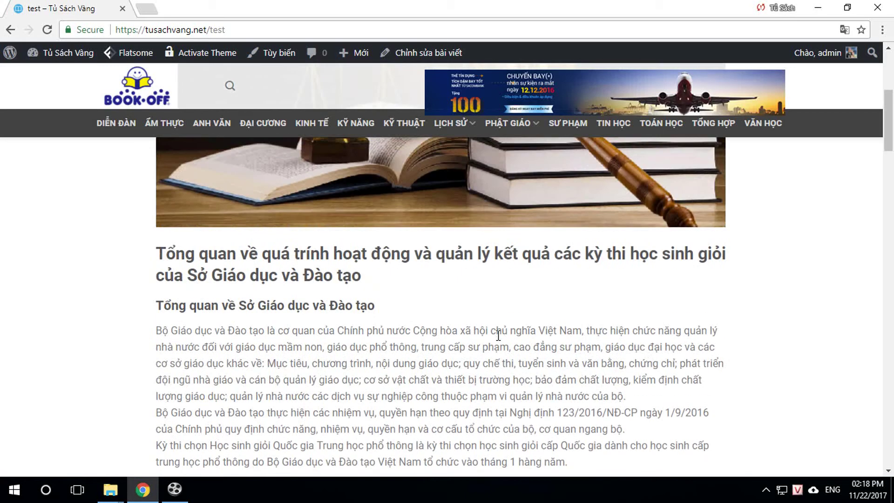
# - Review the introductory paragraphs under the heading "Tổng quan về Sở Giáo dục và Đào tạo" in the published post
pyautogui.scroll(-2, 399, 325)
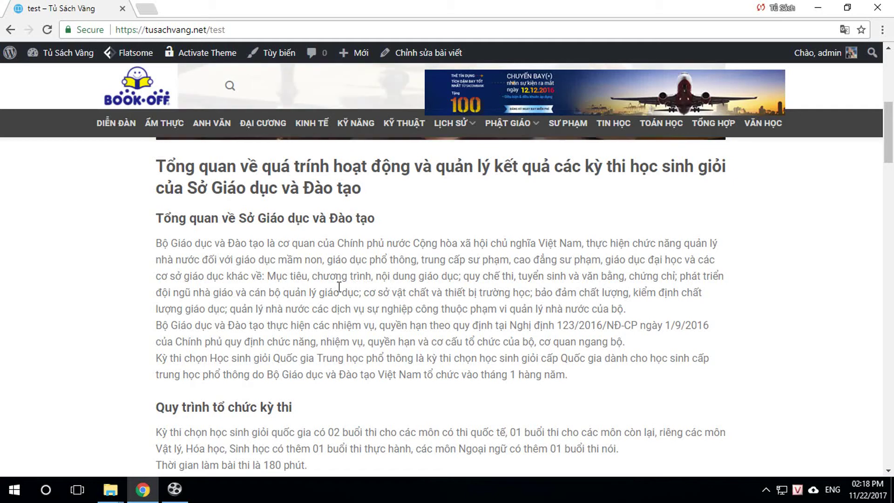
pyautogui.moveTo(581, 375); pyautogui.dragTo(162, 237)
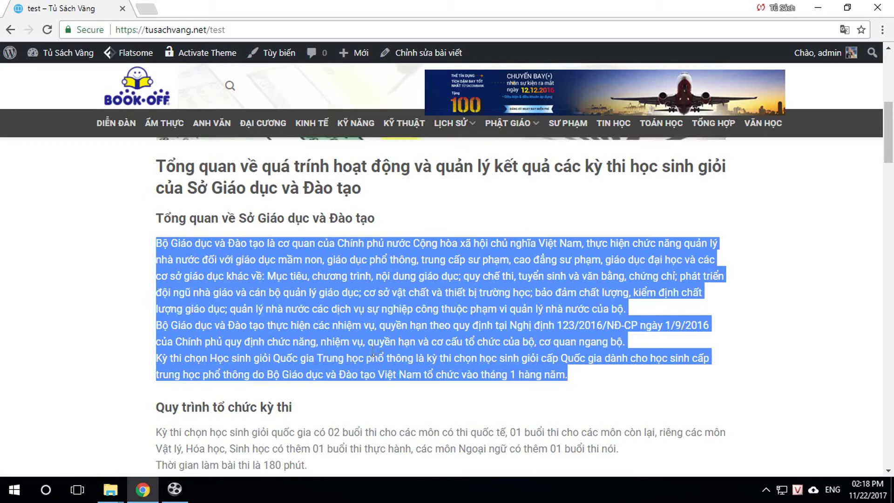
pyautogui.scroll(-1, 377, 350)
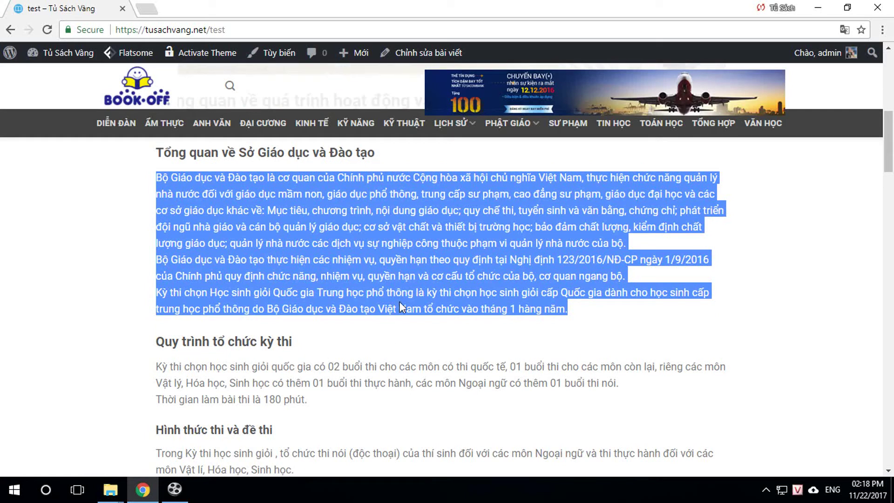
pyautogui.scroll(3, 401, 300)
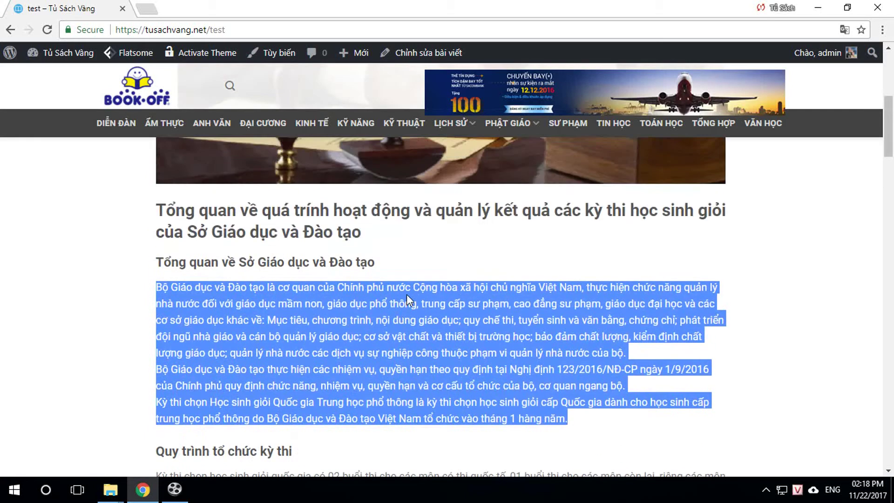
pyautogui.scroll(-2, 403, 292)
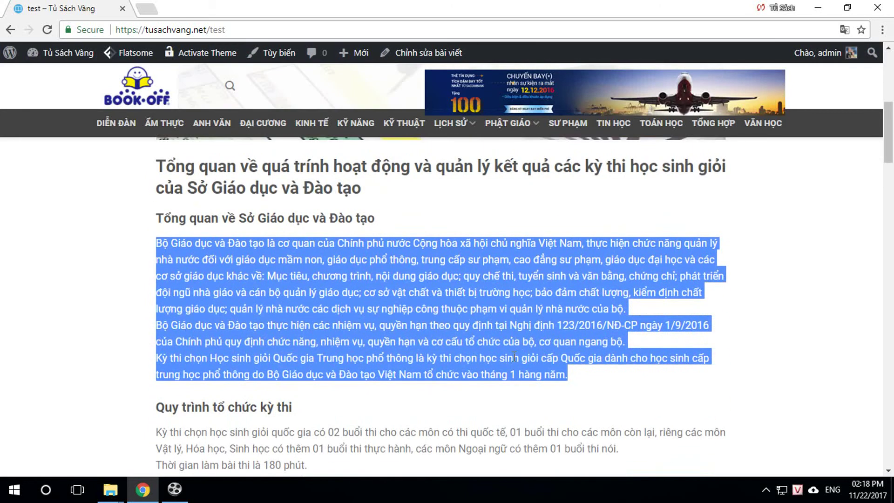
pyautogui.click(435, 340)
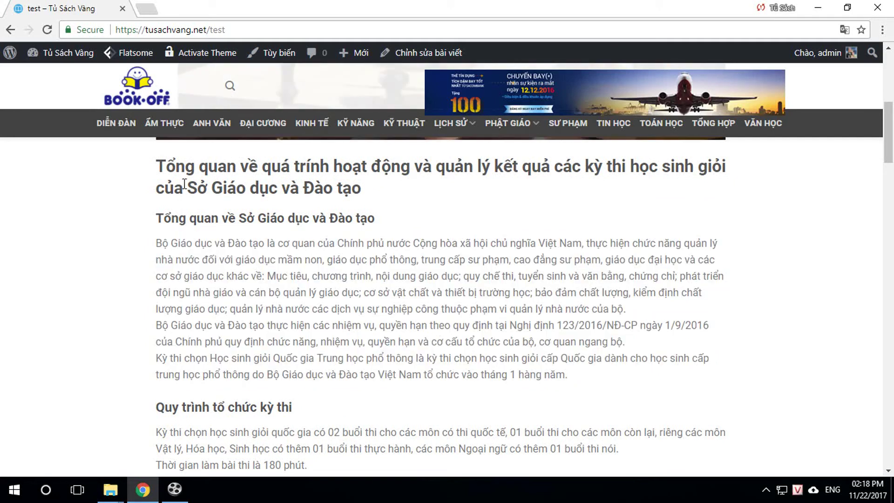
# - Open the site's admin dashboard in a new browser tab and go to the page for adding new plugins
pyautogui.rightClick(67, 53)
pyautogui.click(103, 62)
pyautogui.click(191, 8)
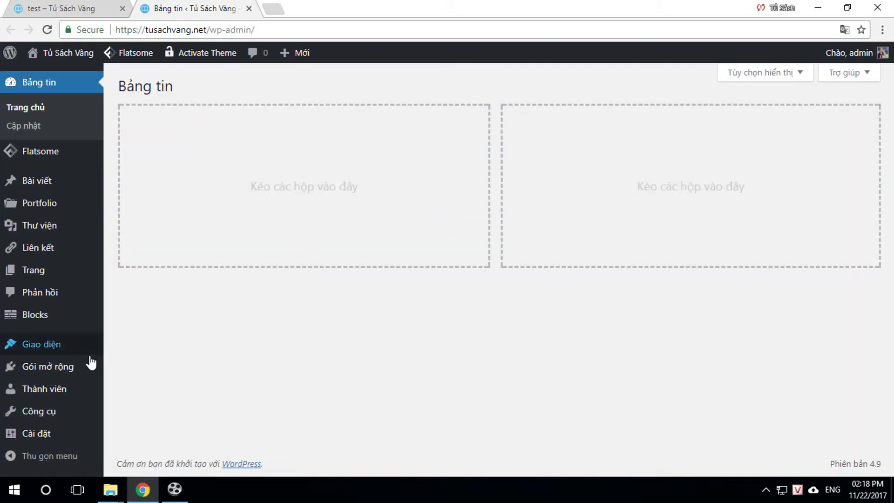
pyautogui.moveTo(82, 355)
pyautogui.moveTo(54, 366)
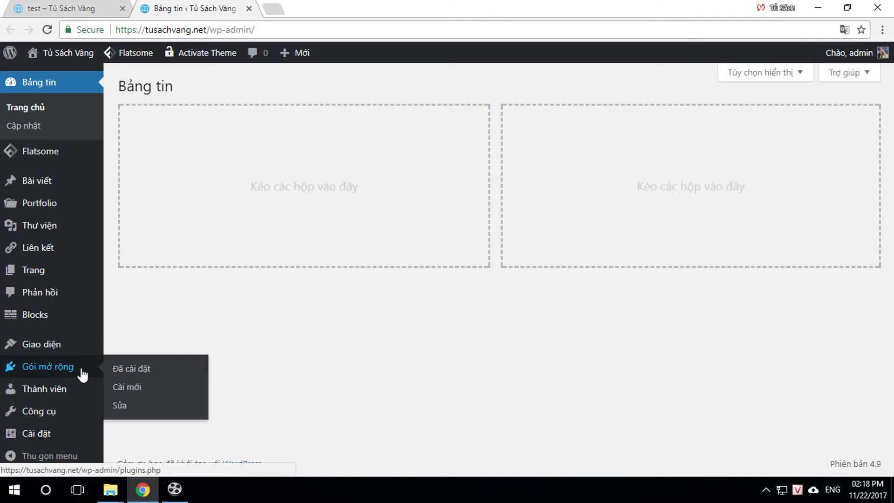
pyautogui.click(125, 387)
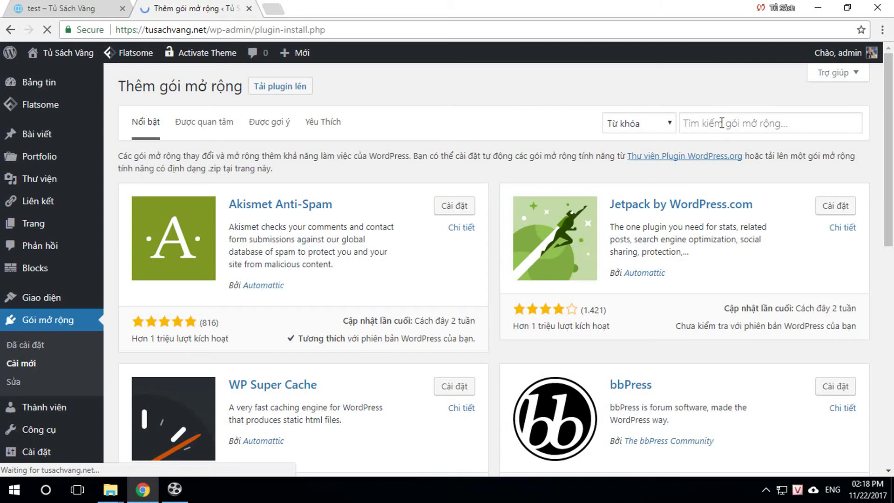
# - Search the plugin library for "Table of Contents Plus"
pyautogui.click(722, 123)
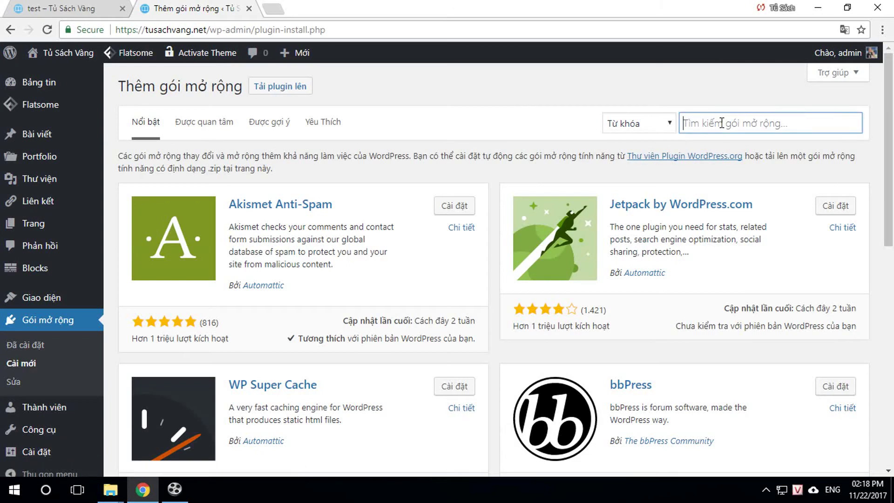
pyautogui.write('ta')
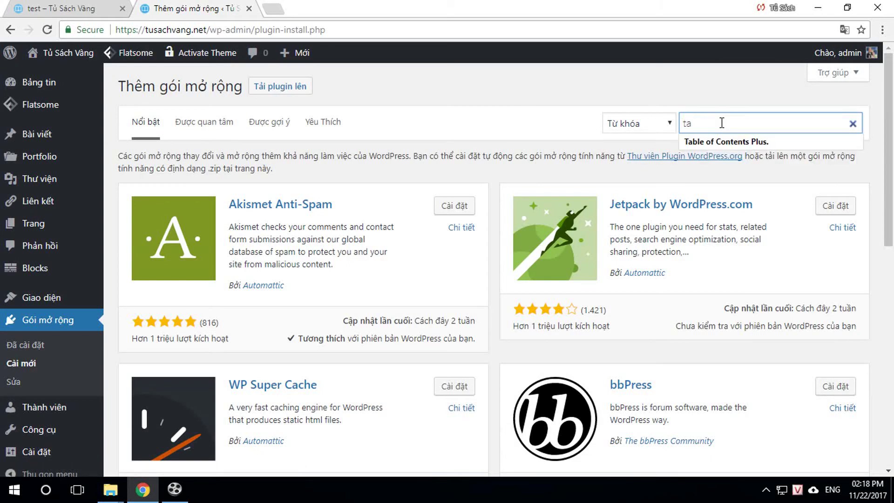
pyautogui.click(721, 123)
pyautogui.click(719, 141)
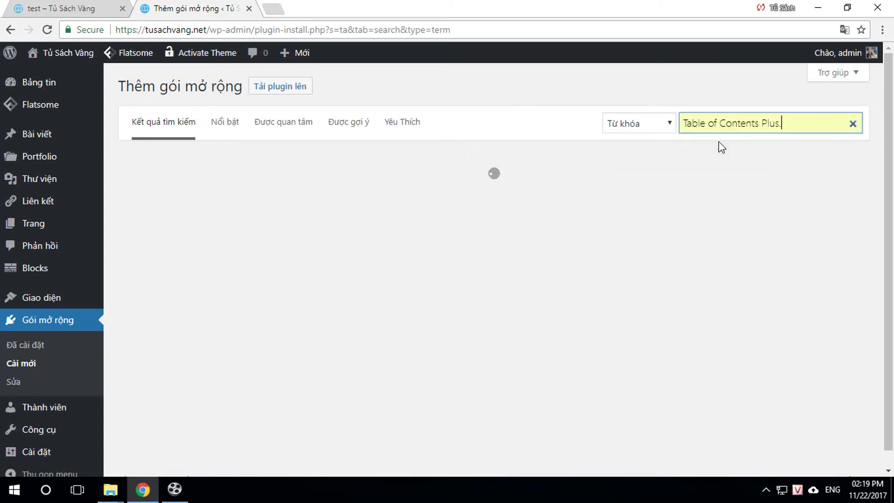
pyautogui.press('BackSpace')
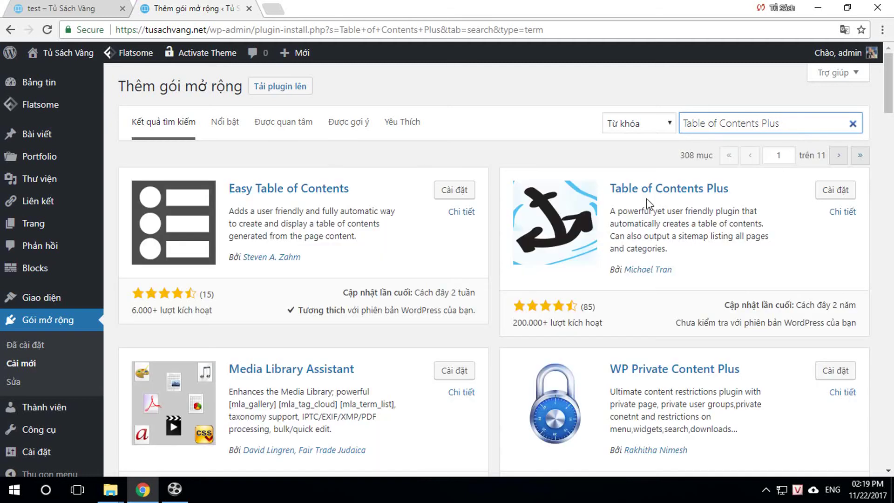
# - Install and activate the Table of Contents Plus plugin
pyautogui.moveTo(609, 189); pyautogui.dragTo(729, 189)
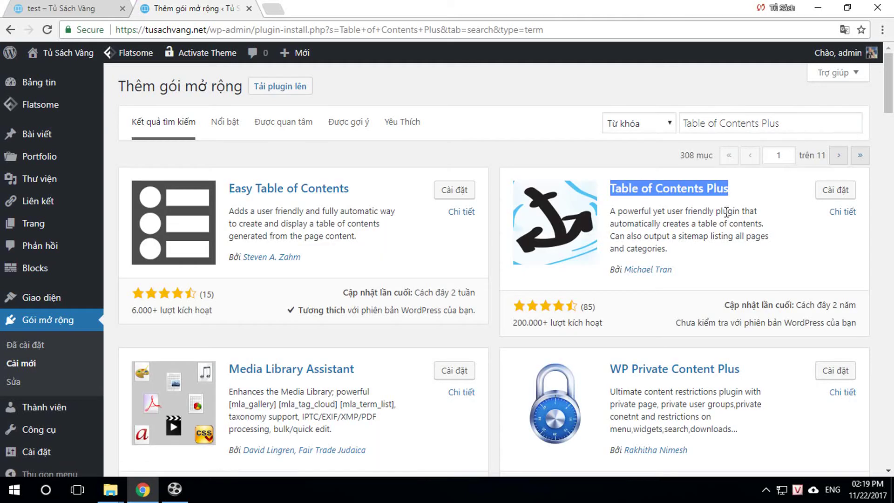
pyautogui.moveTo(511, 330); pyautogui.dragTo(575, 323)
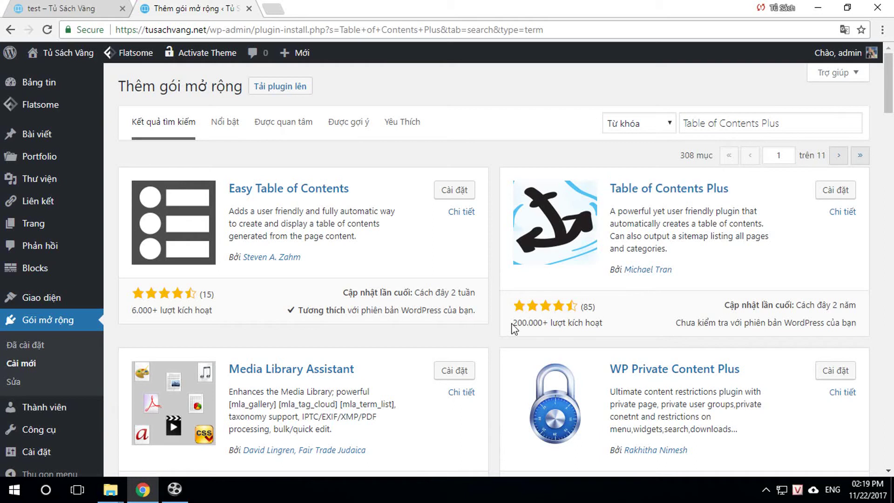
pyautogui.click(605, 326)
pyautogui.click(836, 191)
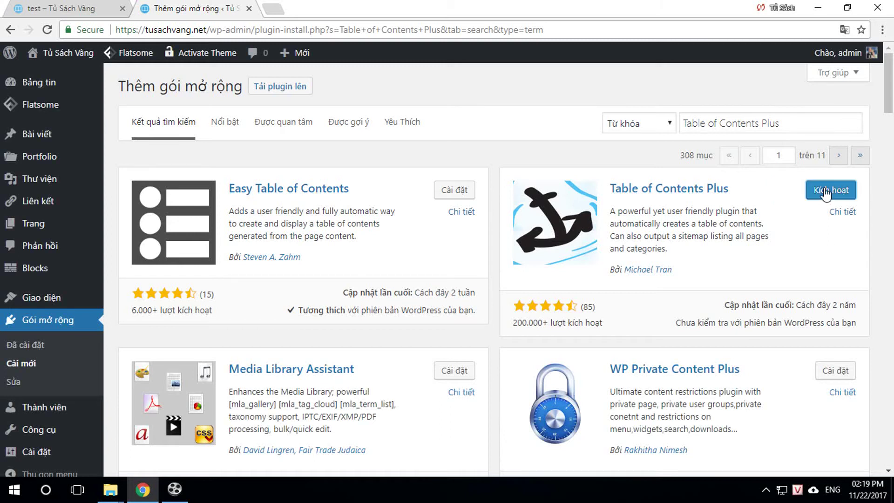
pyautogui.click(824, 190)
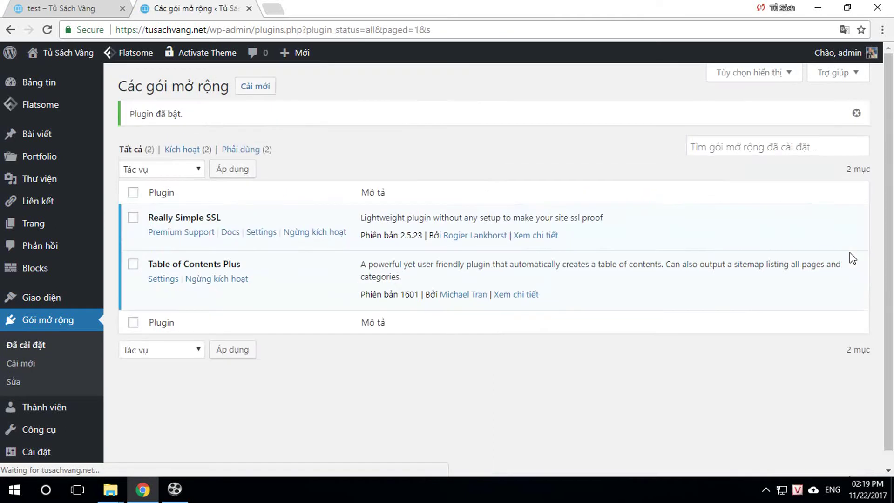
# - Open the settings page of the Table of Contents Plus plugin
pyautogui.scroll(-1, 59, 356)
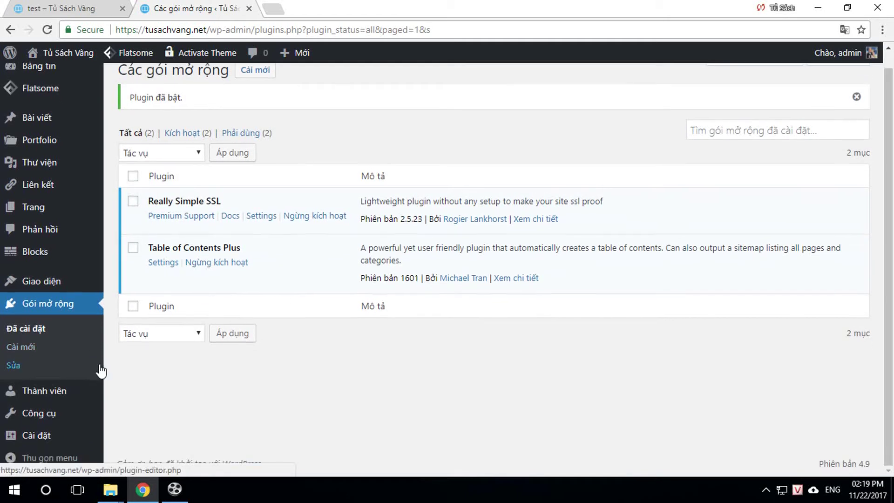
pyautogui.moveTo(39, 439)
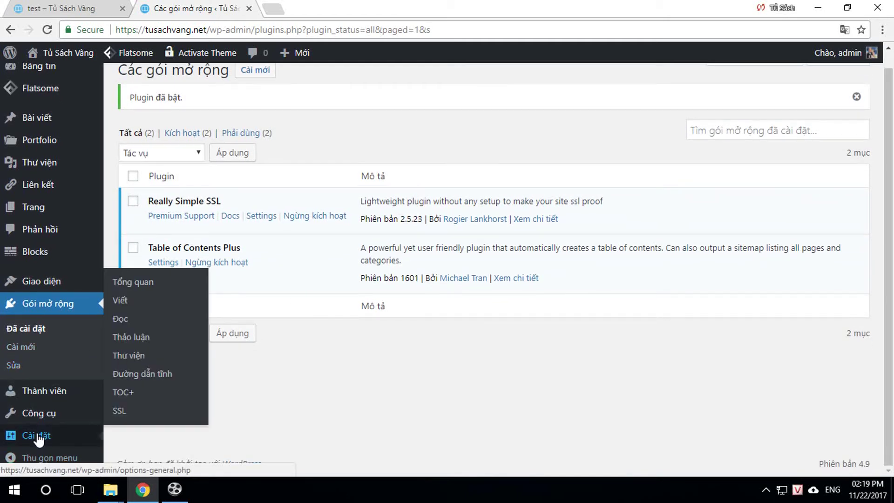
pyautogui.click(121, 395)
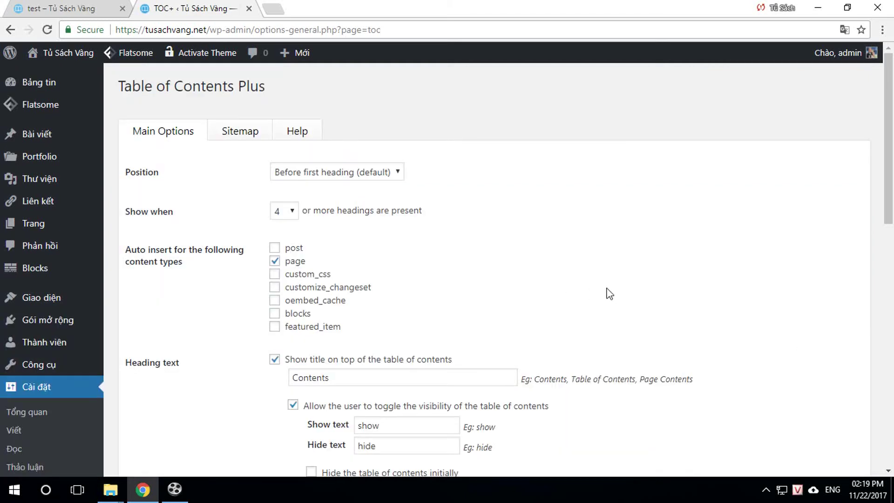
# - Review the plugin's main options and the available positions for the table of contents
pyautogui.scroll(-1, 519, 233)
pyautogui.scroll(-1, 517, 231)
pyautogui.scroll(3, 535, 234)
pyautogui.scroll(-2, 538, 234)
pyautogui.scroll(1, 544, 237)
pyautogui.scroll(1, 544, 238)
pyautogui.click(341, 173)
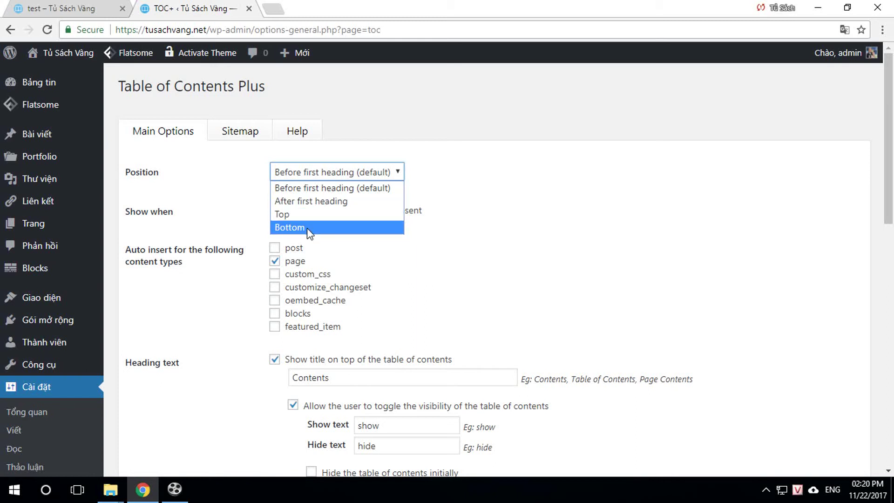
pyautogui.click(541, 269)
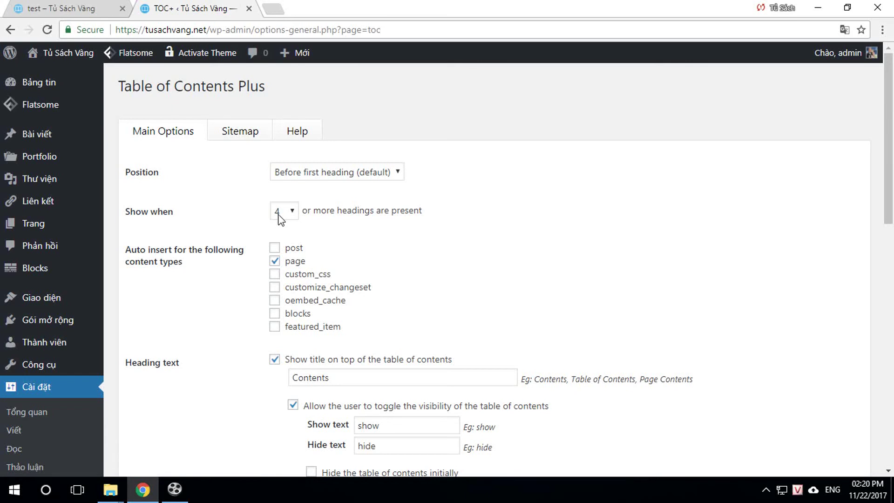
# - Show the table of contents when 3 or more headings are present, enable auto insert for posts, and save the options
pyautogui.click(291, 210)
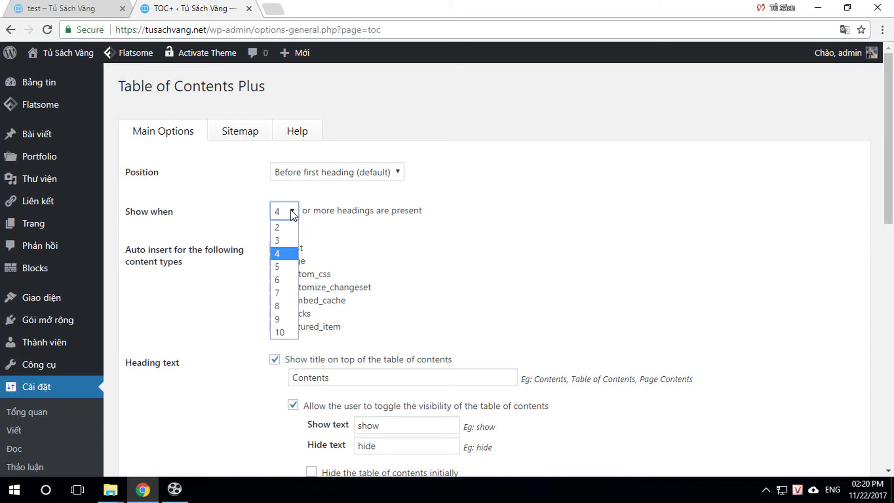
pyautogui.click(281, 241)
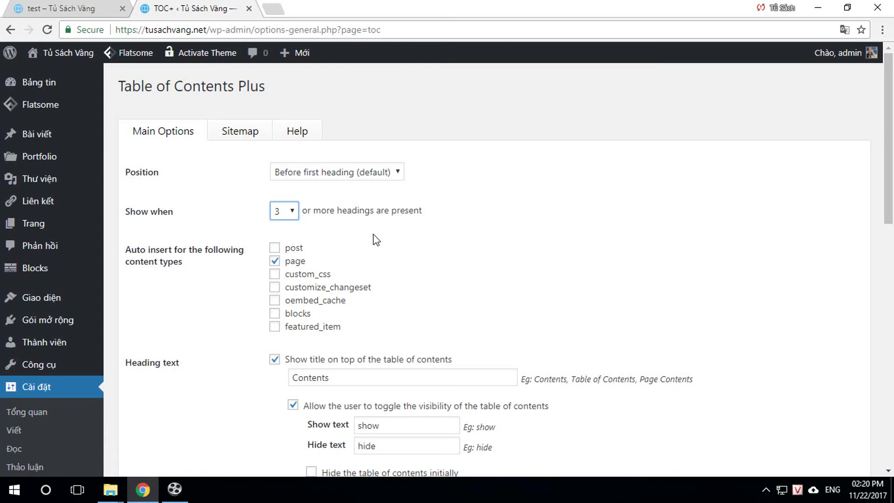
pyautogui.click(288, 212)
pyautogui.click(399, 236)
pyautogui.scroll(-1, 382, 265)
pyautogui.scroll(1, 383, 259)
pyautogui.scroll(-13, 320, 257)
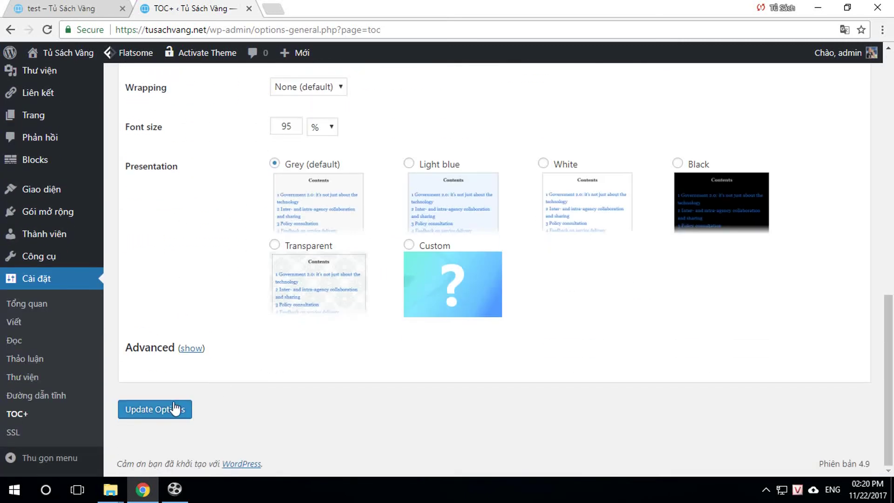
pyautogui.click(164, 410)
pyautogui.scroll(10, 339, 240)
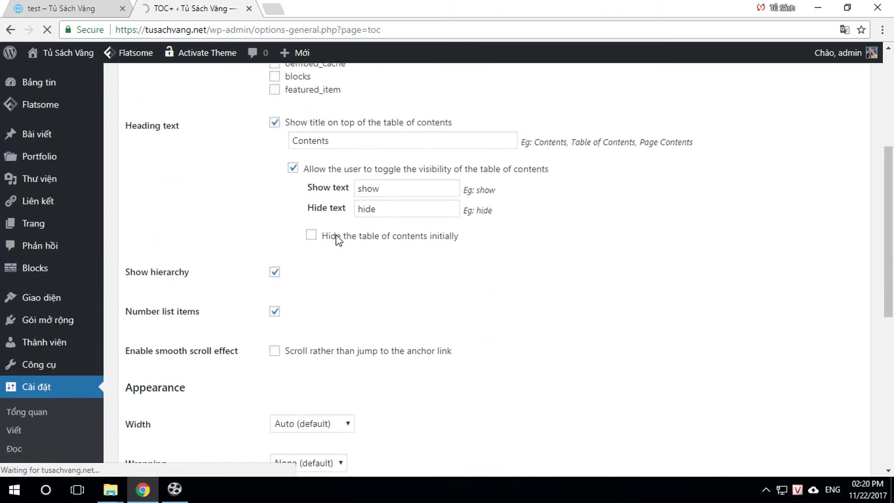
# - Reload the published test post and examine the title of its table of contents
pyautogui.click(69, 9)
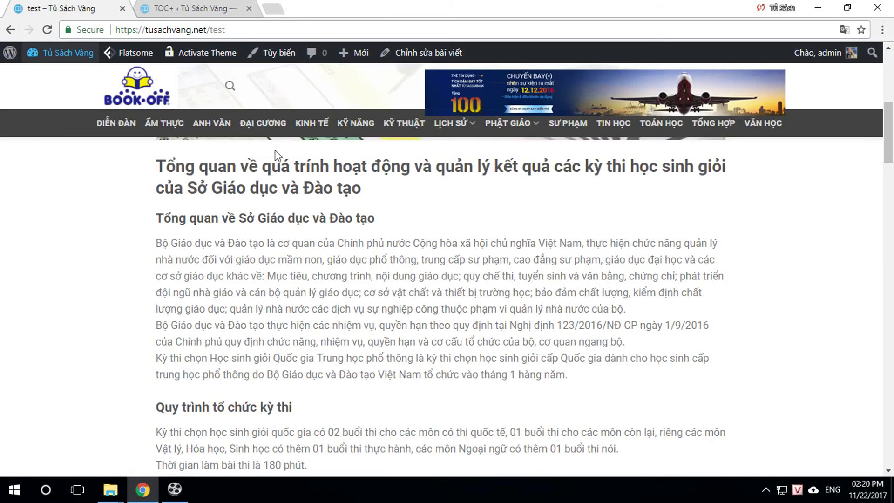
pyautogui.click(47, 29)
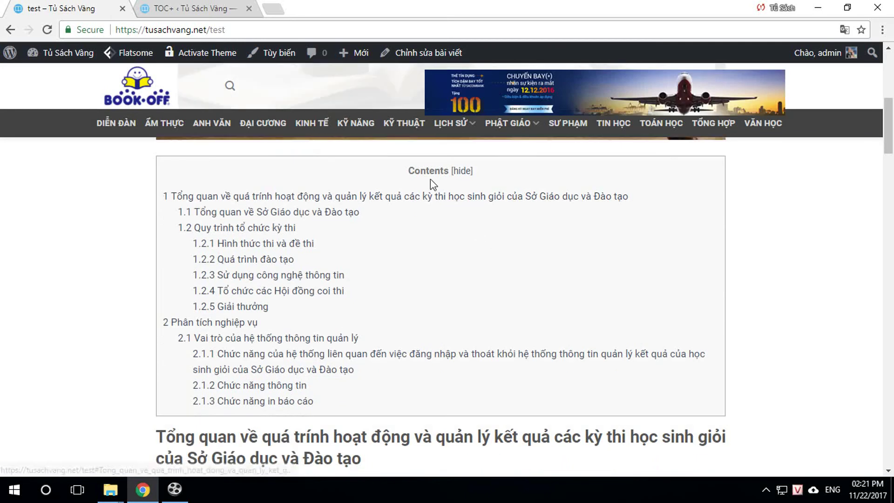
pyautogui.moveTo(409, 171); pyautogui.dragTo(458, 172)
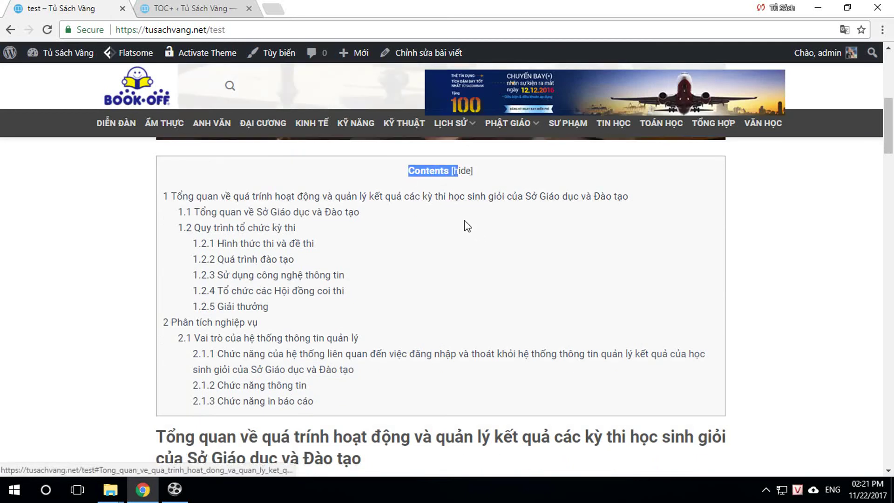
# - Change the table of contents title to "Mục lục" in the plugin's settings
pyautogui.click(189, 21)
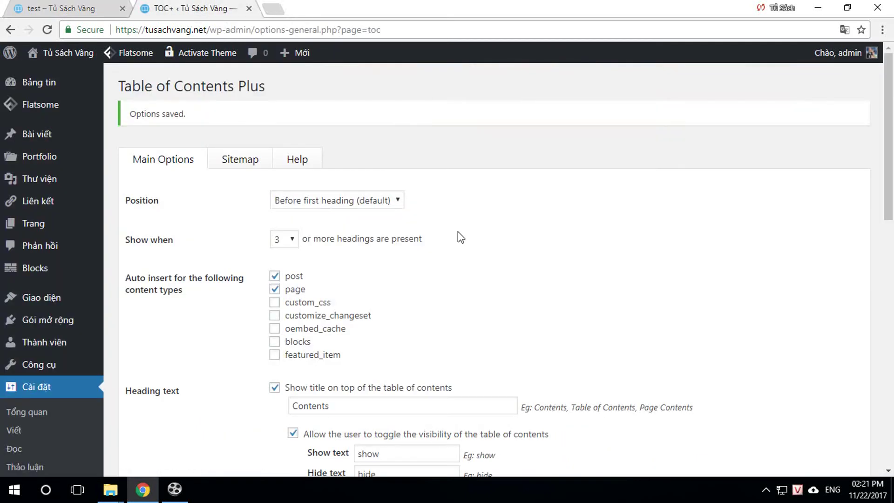
pyautogui.scroll(-3, 465, 242)
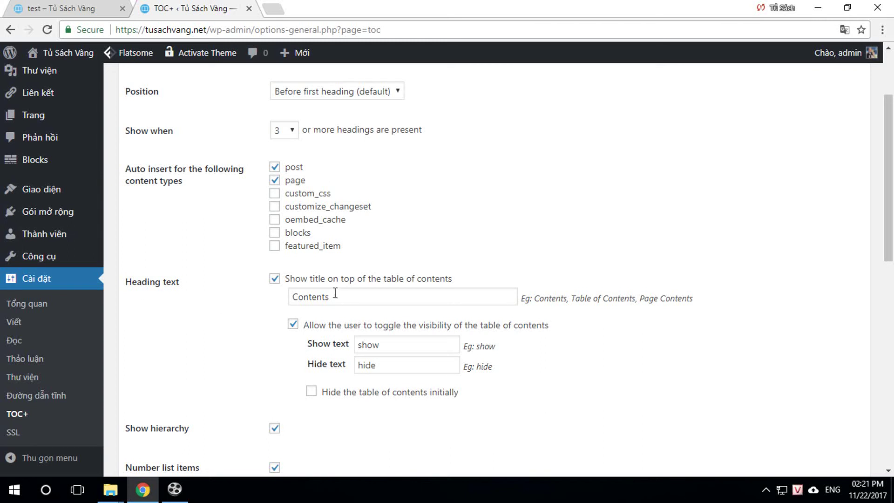
pyautogui.moveTo(345, 296); pyautogui.dragTo(282, 306)
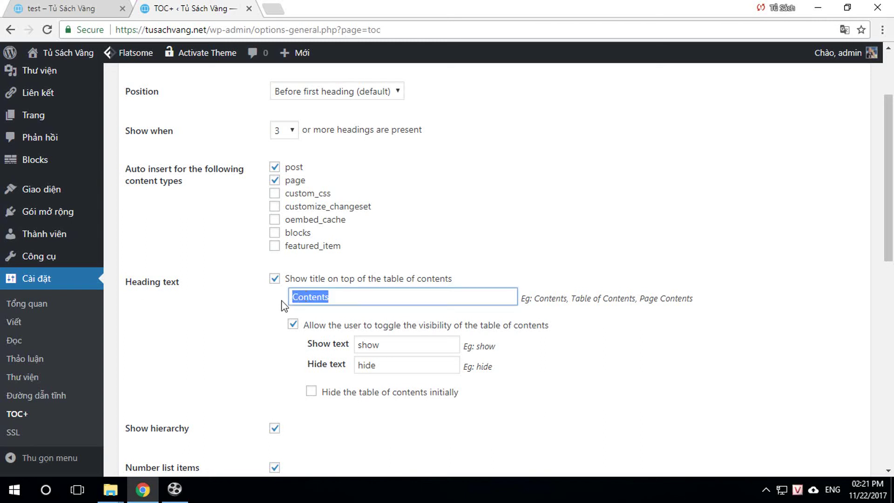
pyautogui.write('Mu')
# - Set the toggle's show text to "hiện" and its hide text to "ẩn", and save the options
pyautogui.moveTo(396, 347); pyautogui.dragTo(349, 349)
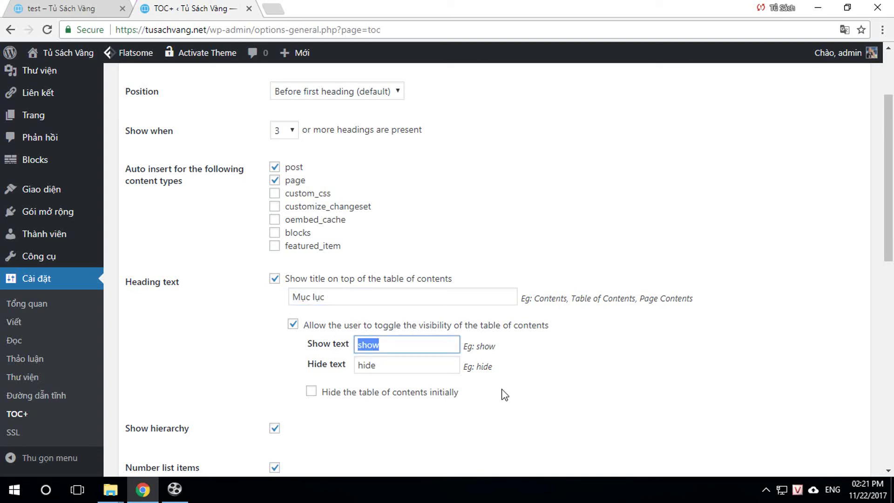
pyautogui.write('hiện')
pyautogui.moveTo(386, 364); pyautogui.dragTo(351, 363)
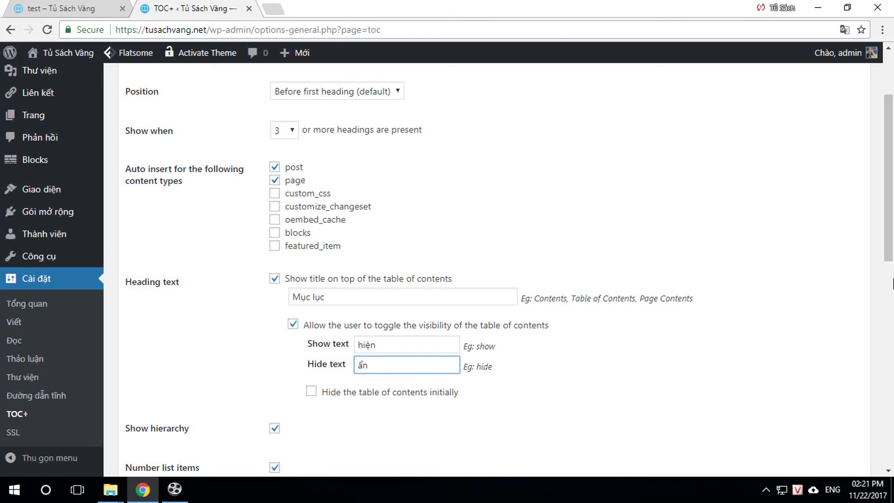
pyautogui.moveTo(890, 203); pyautogui.dragTo(890, 438)
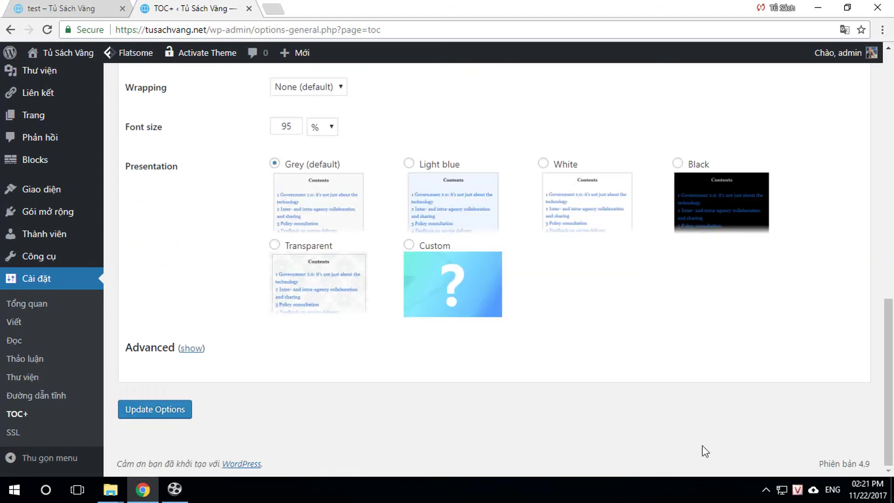
pyautogui.click(152, 413)
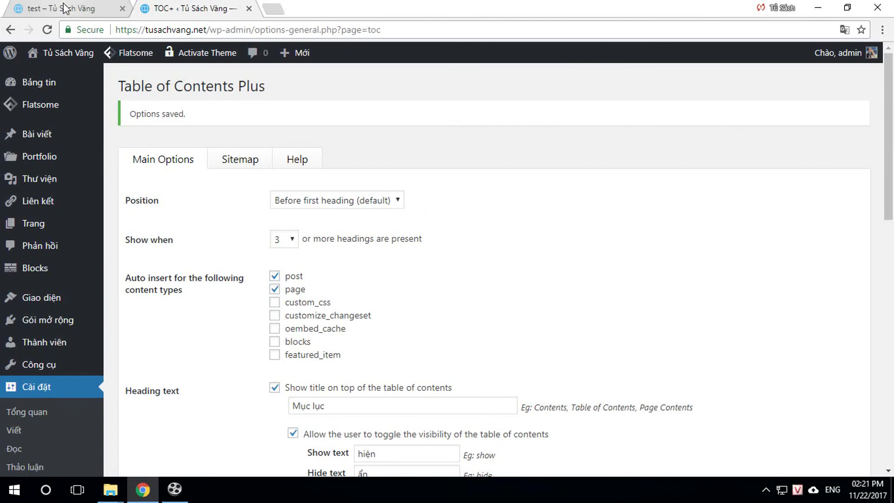
# - Reload the test post and check the table of contents toggle by collapsing and expanding the list
pyautogui.click(65, 8)
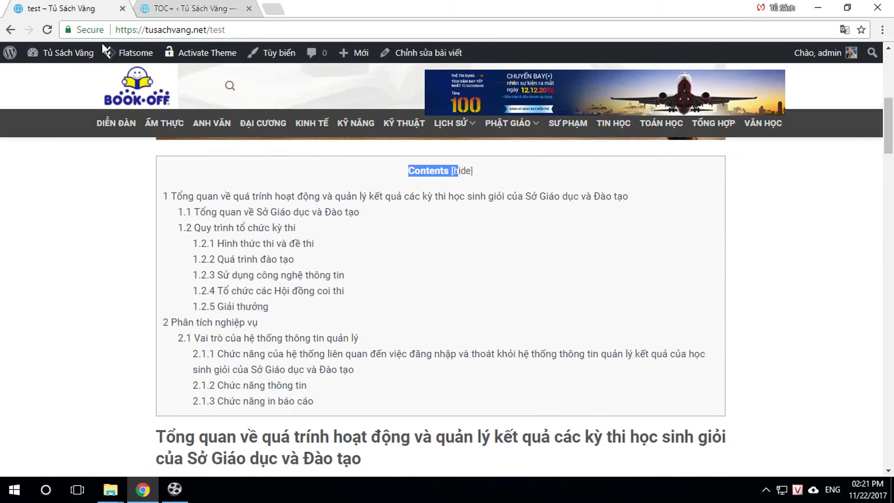
pyautogui.click(47, 29)
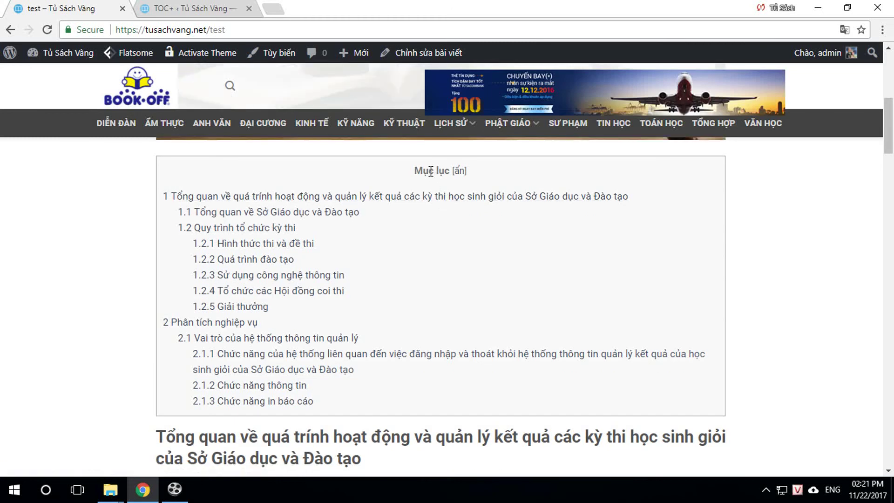
pyautogui.click(459, 171)
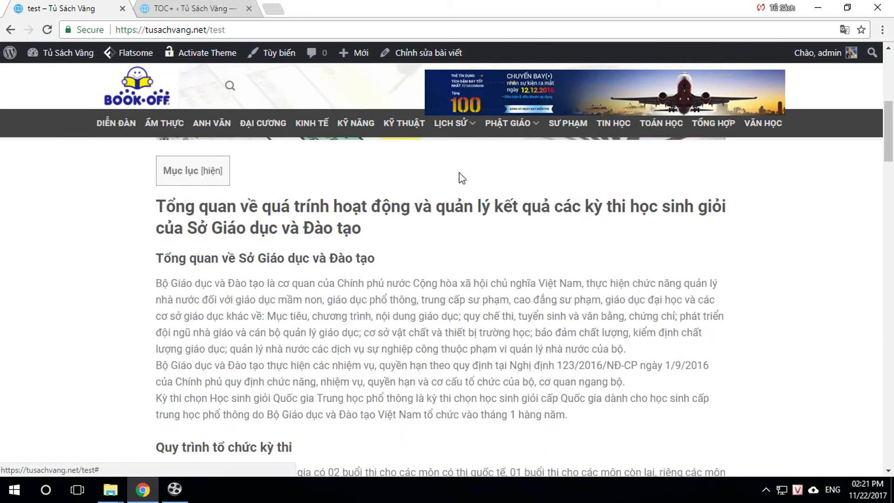
pyautogui.click(213, 172)
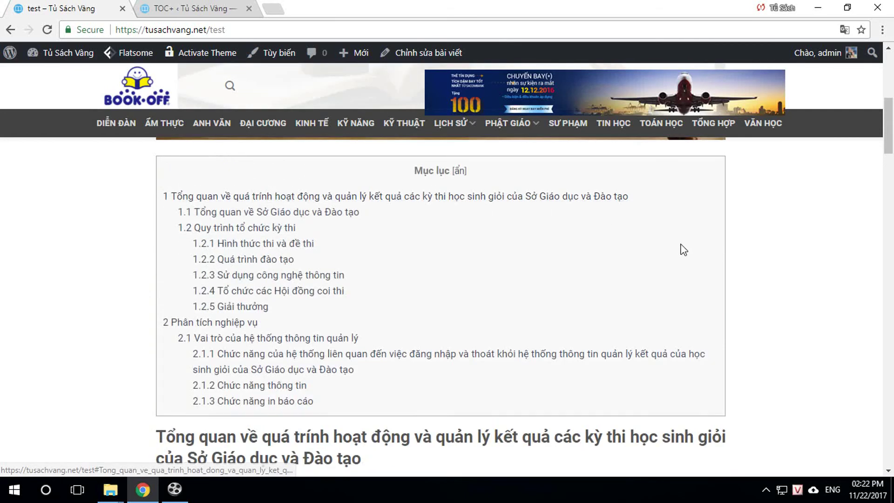
# - Enable hiding the table of contents initially, save the options, and reload the test post to check it
pyautogui.click(196, 10)
pyautogui.scroll(-4, 488, 318)
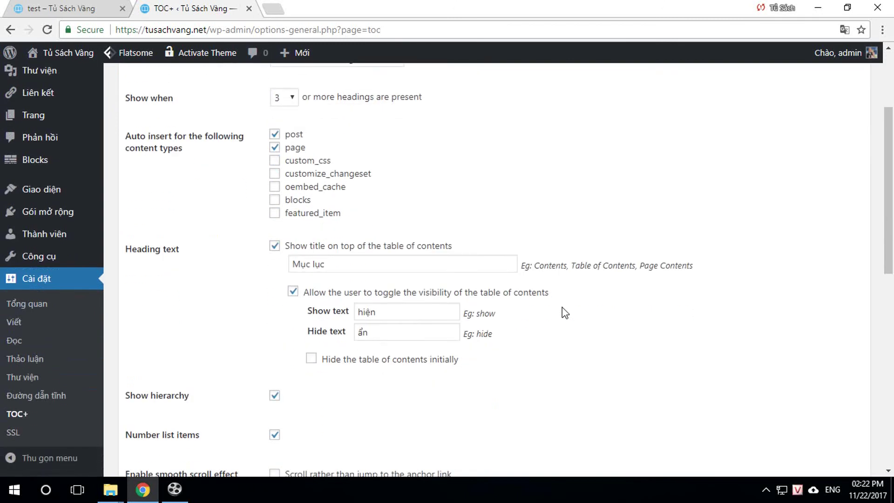
pyautogui.click(311, 326)
pyautogui.moveTo(887, 221); pyautogui.dragTo(892, 395)
pyautogui.click(175, 422)
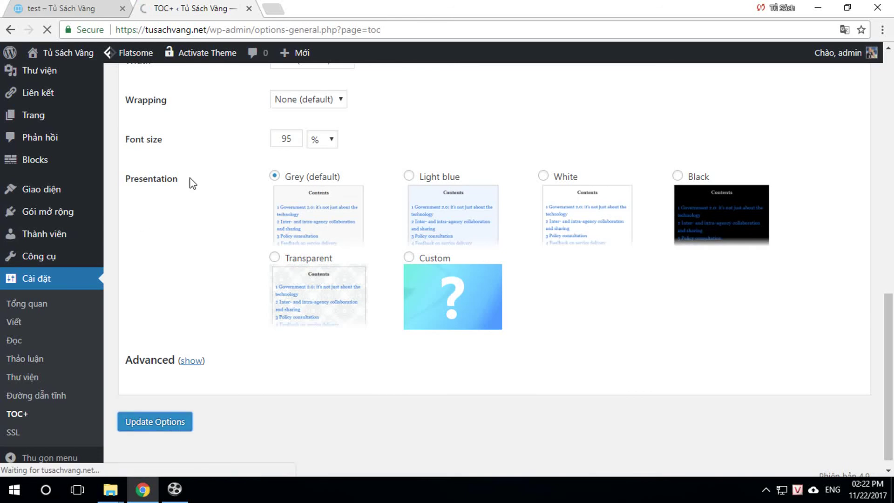
pyautogui.click(83, 11)
pyautogui.click(43, 30)
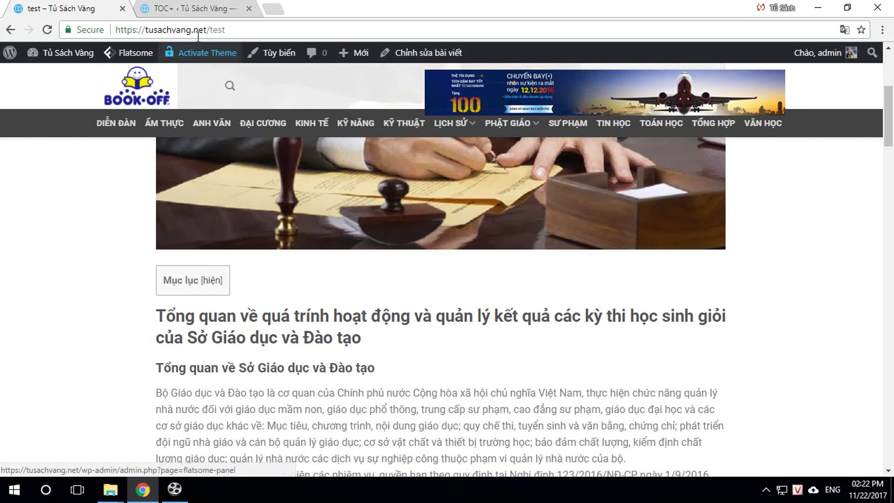
# - Turn off hiding the table of contents initially, save the options, and reload the test post
pyautogui.click(198, 8)
pyautogui.scroll(-4, 381, 337)
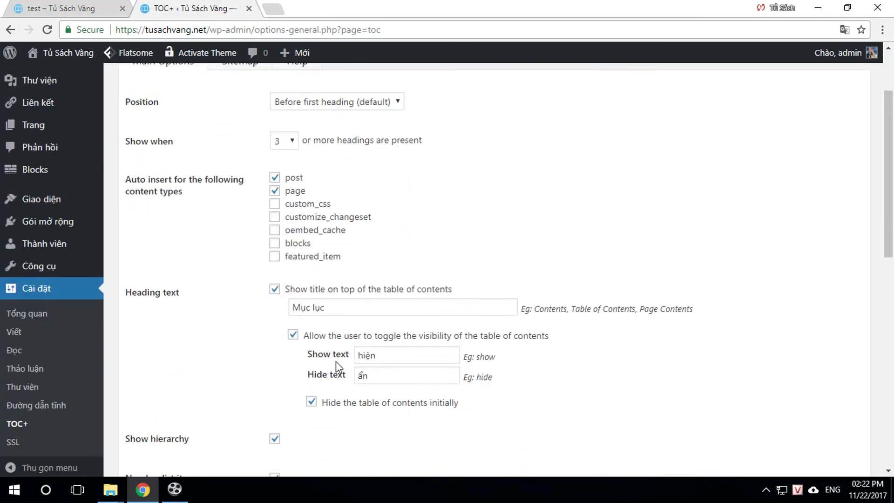
pyautogui.click(311, 326)
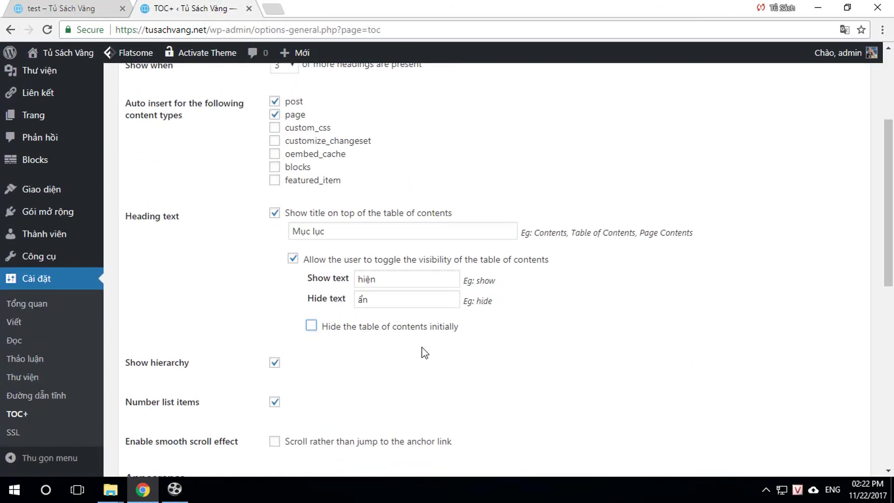
pyautogui.scroll(-7, 423, 354)
pyautogui.scroll(-3, 225, 399)
pyautogui.click(169, 414)
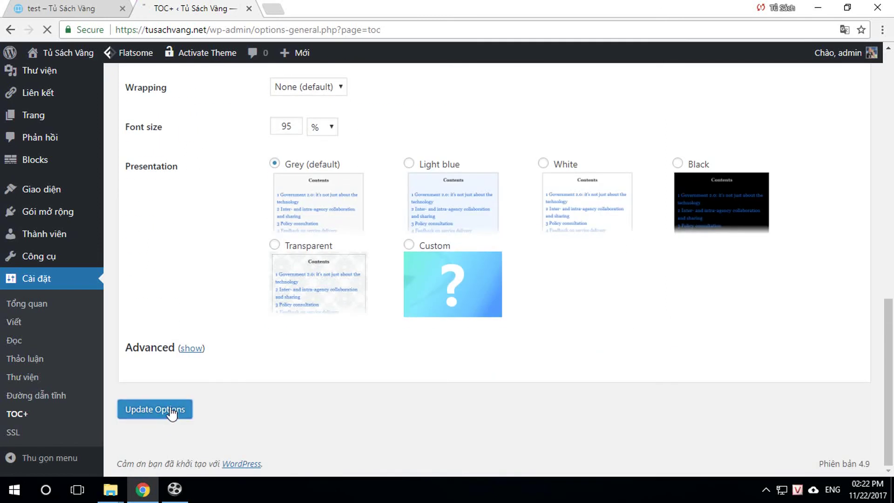
pyautogui.click(76, 10)
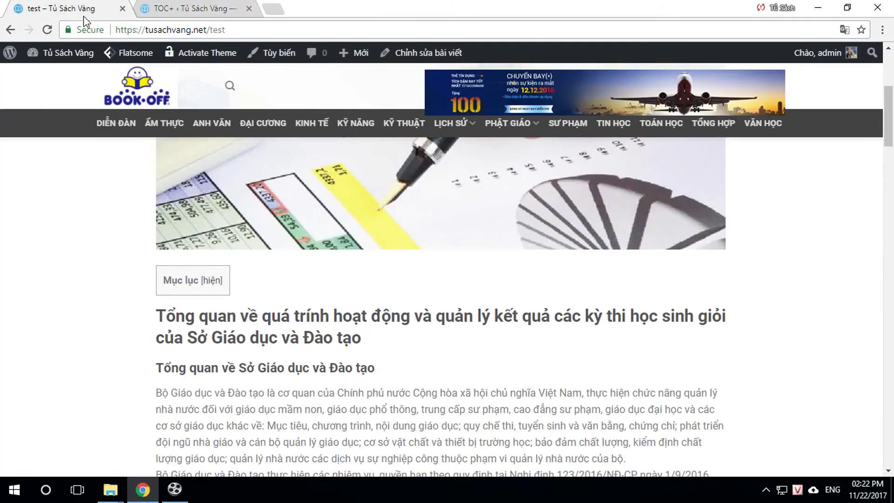
pyautogui.click(46, 30)
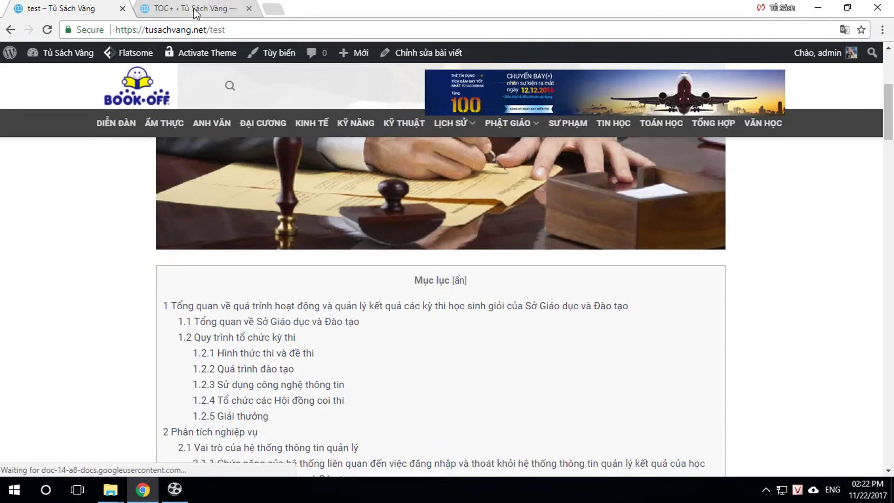
# - Compare the plugin's Show hierarchy and Number list items options with the numbered, nested list in the test post
pyautogui.hotkey('ctrl', 'Tab')
pyautogui.scroll(-5, 578, 314)
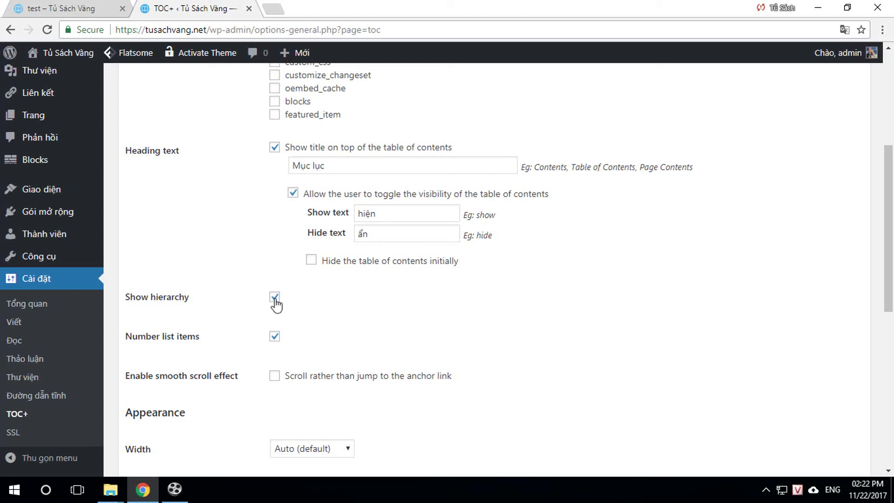
pyautogui.click(70, 9)
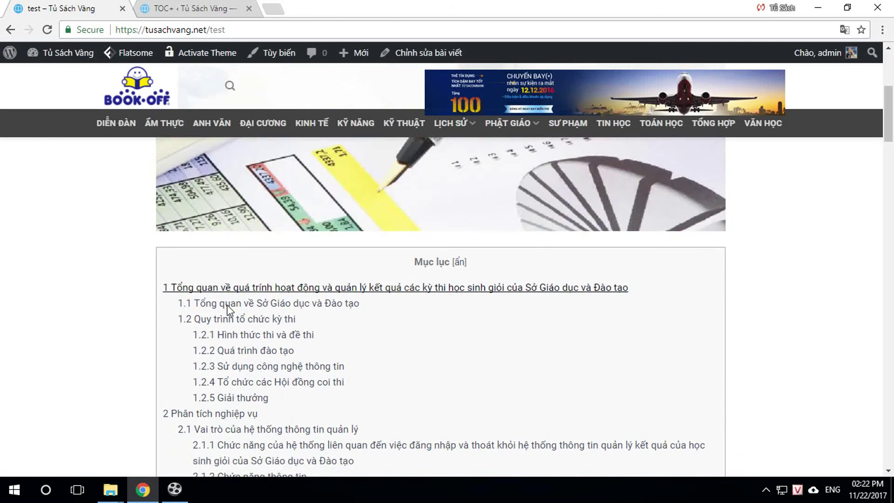
pyautogui.scroll(-2, 193, 242)
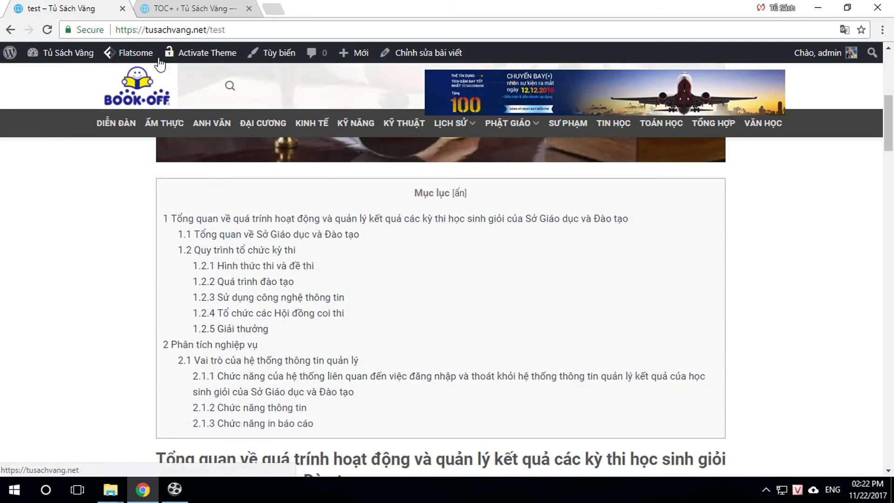
pyautogui.hotkey('ctrl', 'Tab')
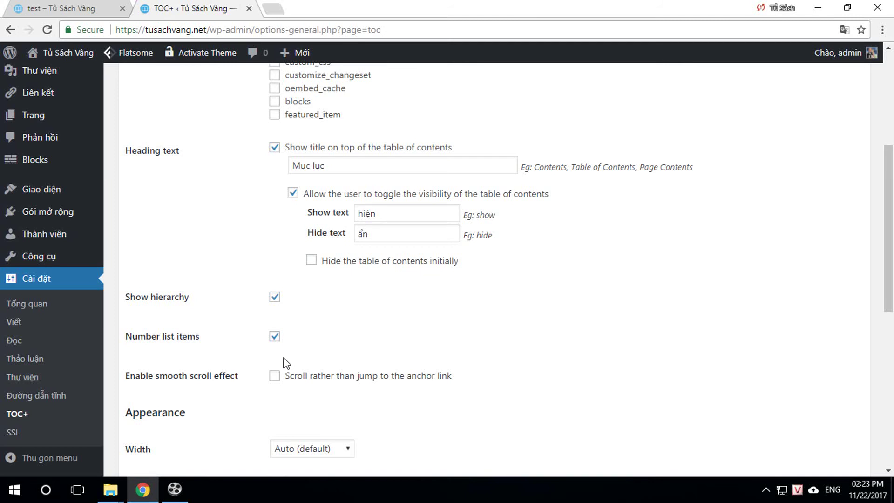
# - Turn off Show hierarchy and Number list items, save the options, and reload the test post
pyautogui.click(70, 9)
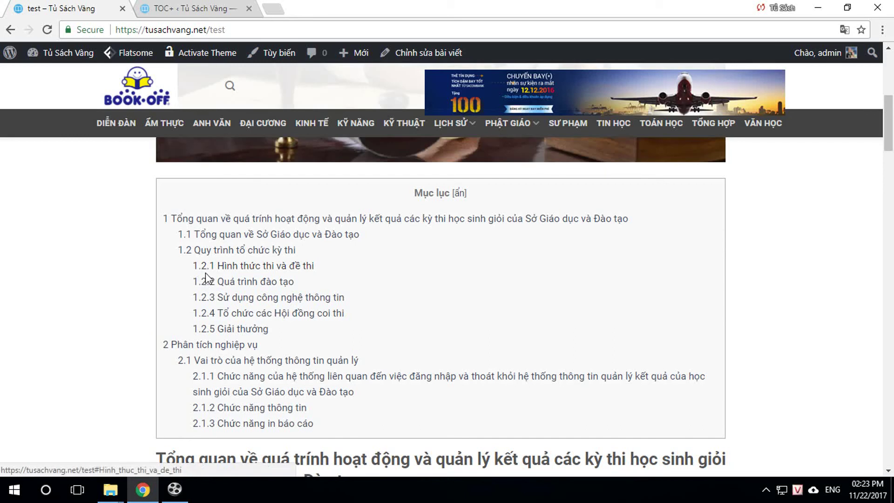
pyautogui.click(182, 9)
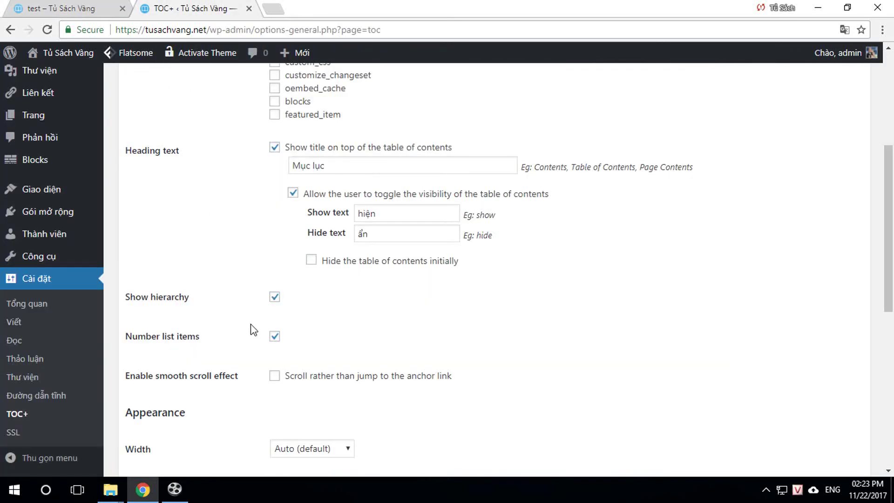
pyautogui.click(275, 298)
pyautogui.click(275, 336)
pyautogui.scroll(-3, 192, 437)
pyautogui.scroll(-5, 192, 438)
pyautogui.click(166, 412)
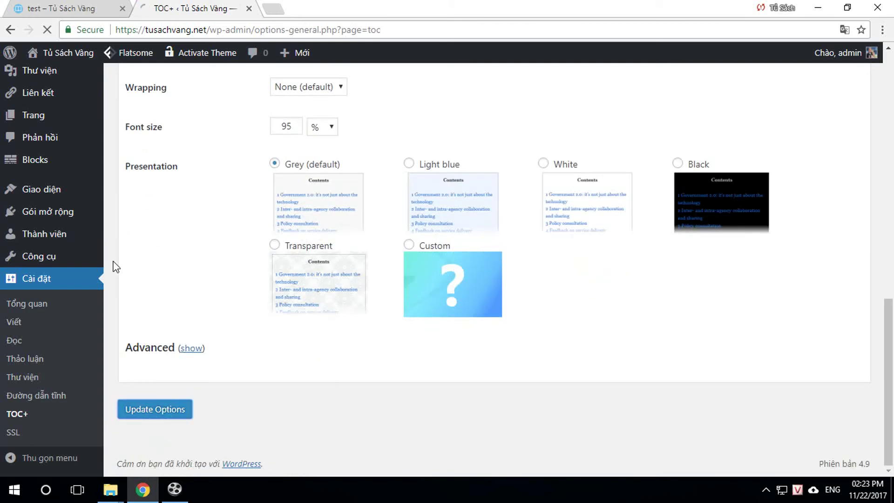
pyautogui.click(70, 10)
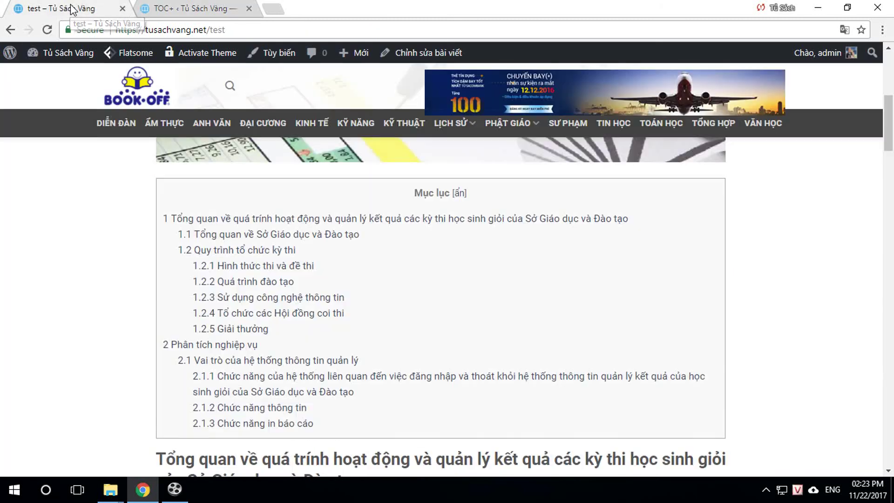
pyautogui.click(47, 30)
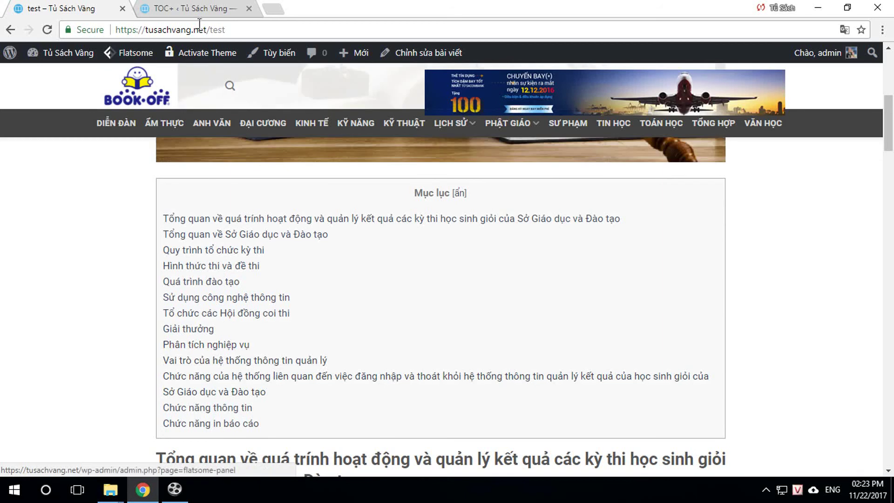
# - Turn Show hierarchy and Number list items back on and save the plugin options
pyautogui.click(199, 10)
pyautogui.scroll(-7, 299, 365)
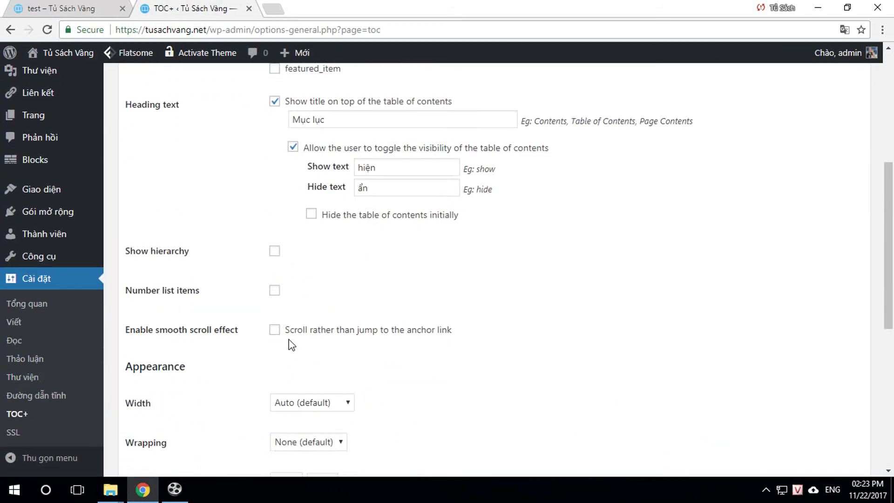
pyautogui.click(275, 232)
pyautogui.click(274, 271)
pyautogui.scroll(-6, 299, 326)
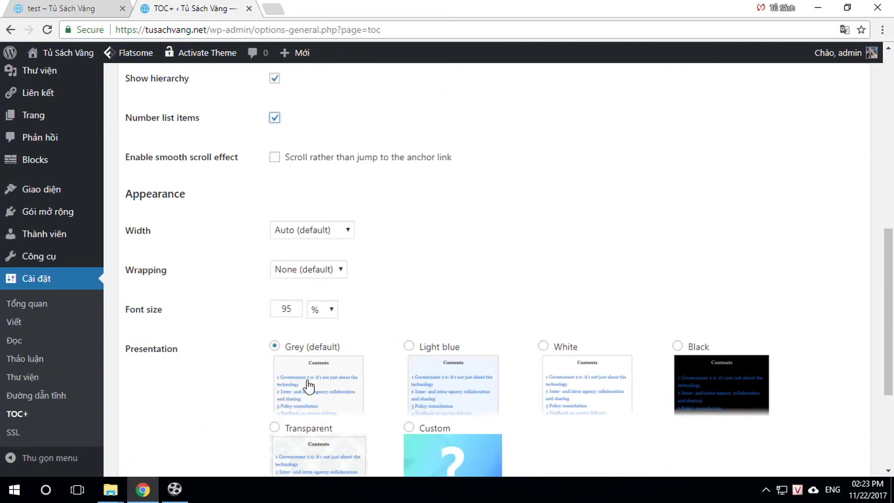
pyautogui.click(170, 410)
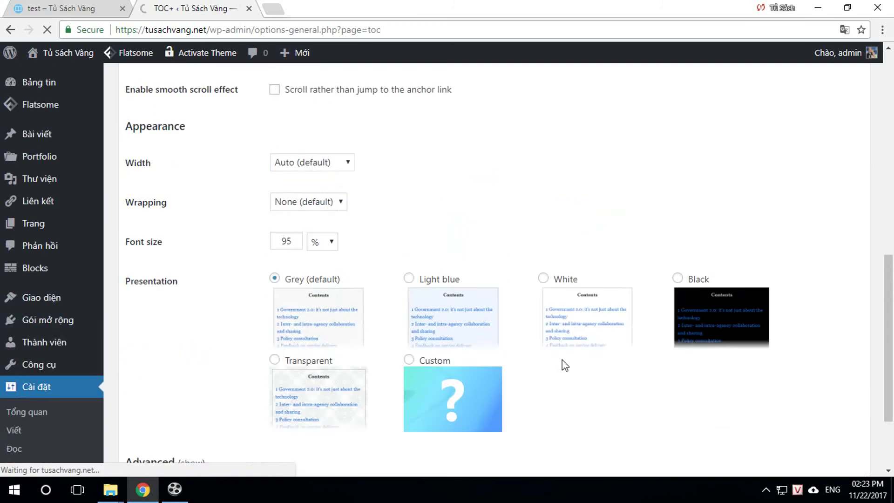
# - Follow the "Hình thức thi và đề thi" entry in the test post to check how it jumps, and return to the table of contents
pyautogui.scroll(-7, 489, 340)
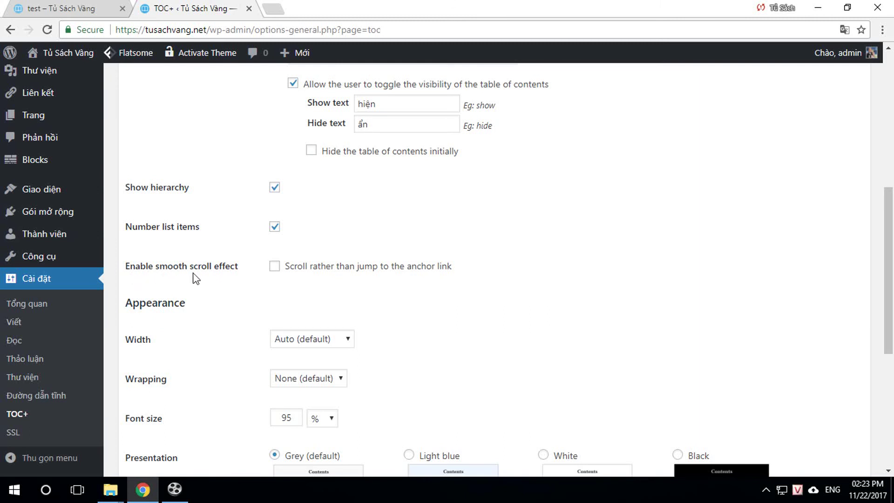
pyautogui.click(91, 9)
pyautogui.click(230, 270)
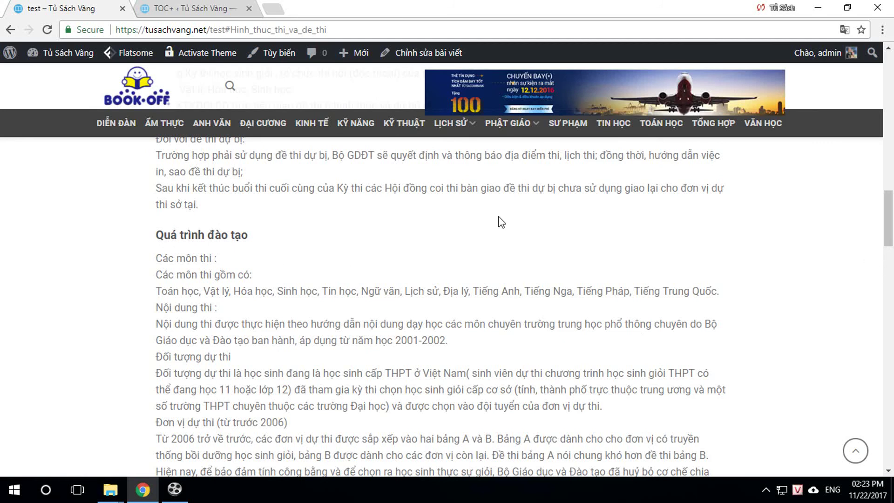
pyautogui.moveTo(890, 245); pyautogui.dragTo(891, 155)
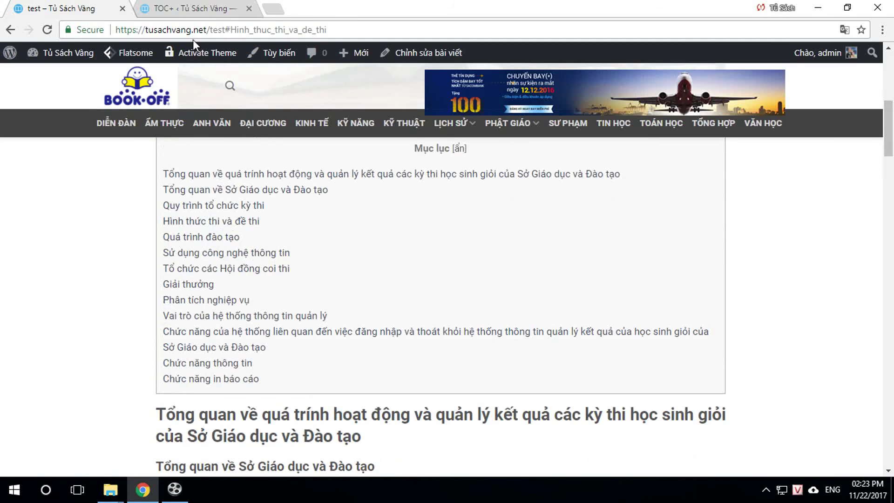
# - Enable the smooth scroll effect for anchor links and save the plugin options
pyautogui.click(209, 11)
pyautogui.click(274, 267)
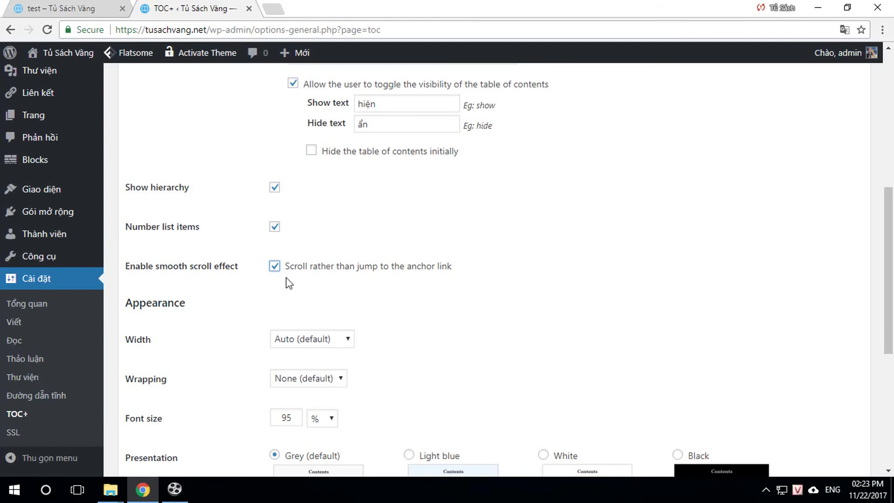
pyautogui.scroll(-6, 297, 296)
pyautogui.click(148, 409)
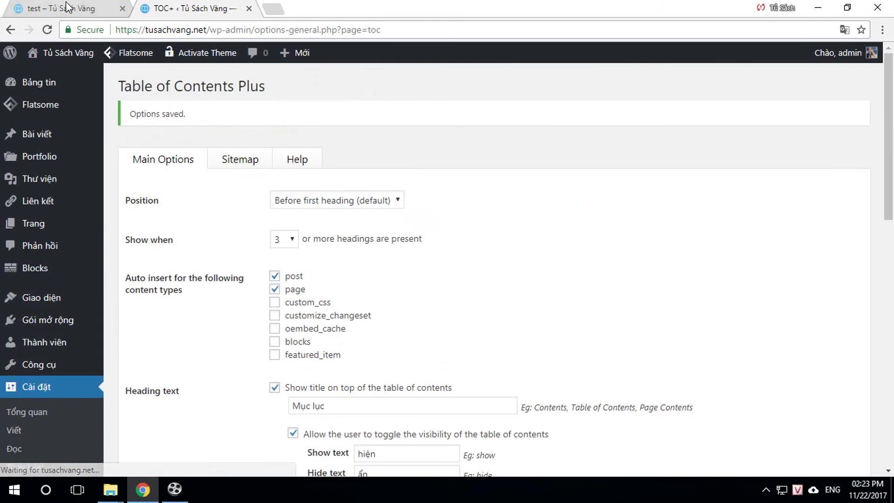
# - Reload the test post and follow the "Giải thưởng" entry to check the scrolling effect
pyautogui.click(60, 8)
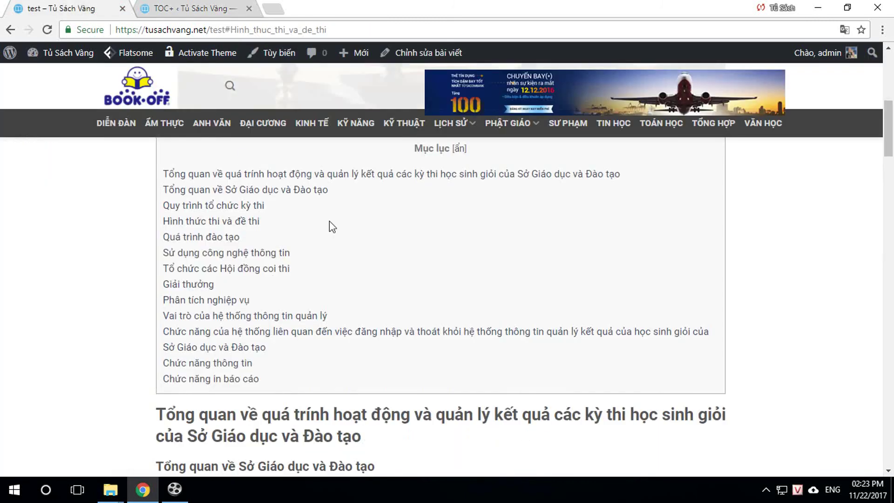
pyautogui.click(47, 30)
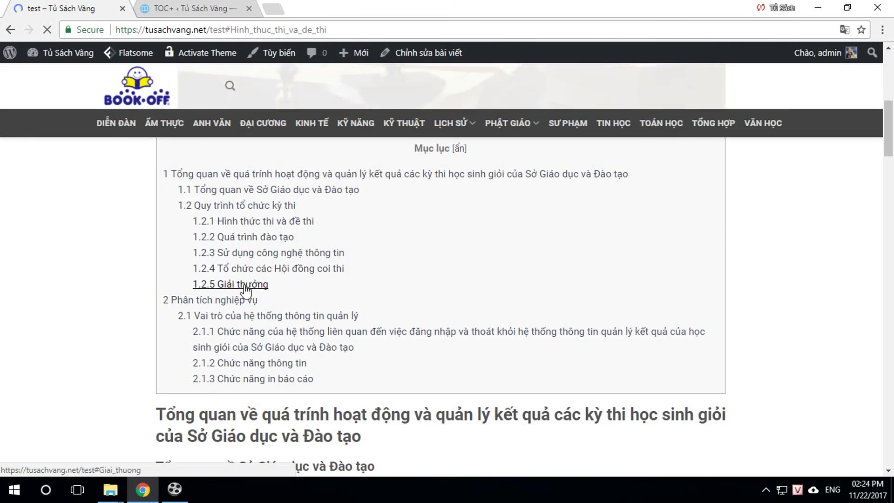
pyautogui.click(244, 283)
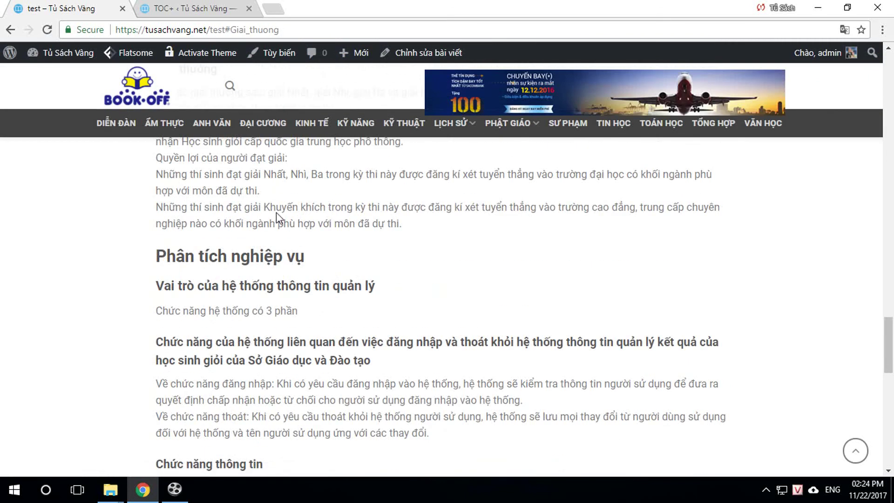
# - Review the plugin's Appearance settings, including the available Width and Wrapping choices, the font size and the Presentation styles
pyautogui.click(204, 14)
pyautogui.scroll(-5, 495, 314)
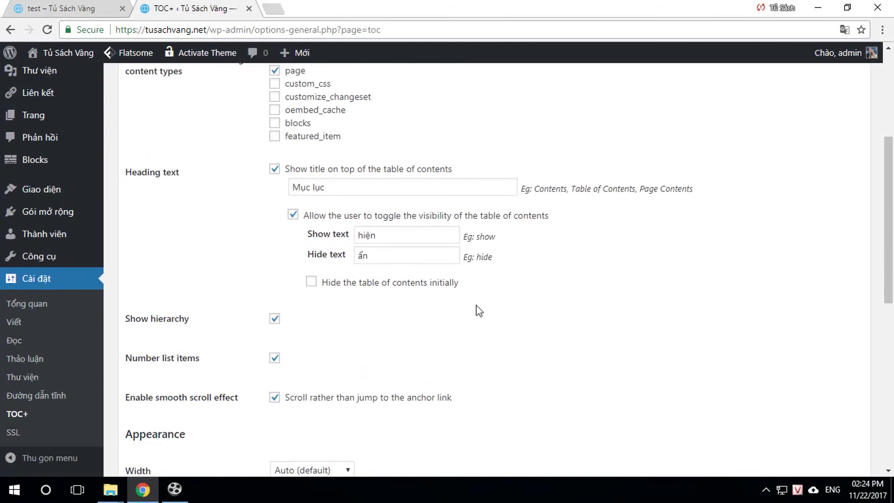
pyautogui.scroll(-4, 485, 312)
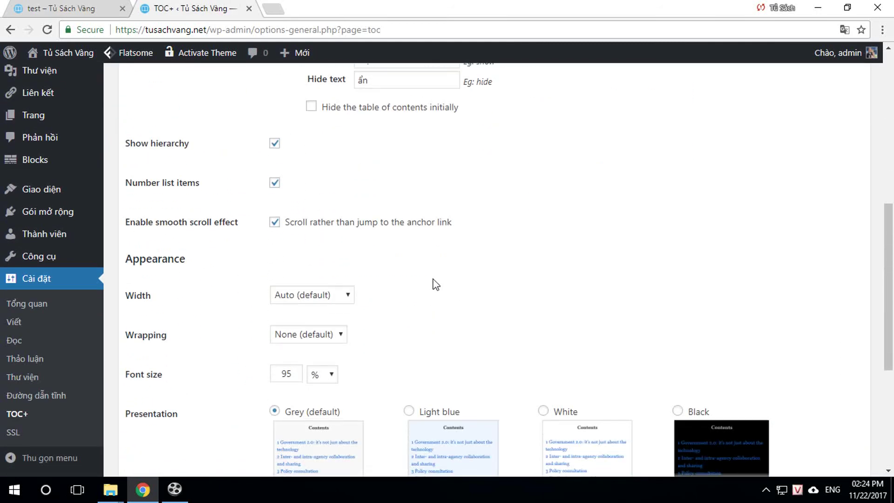
pyautogui.scroll(-2, 436, 285)
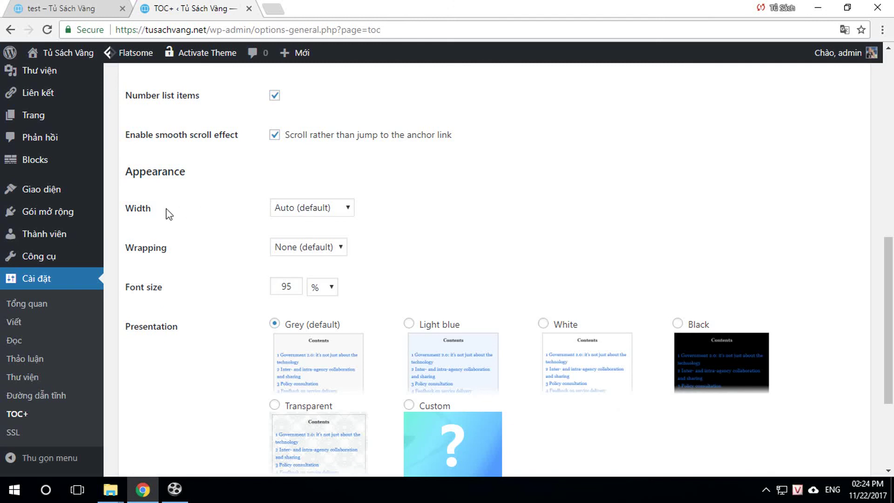
pyautogui.click(329, 208)
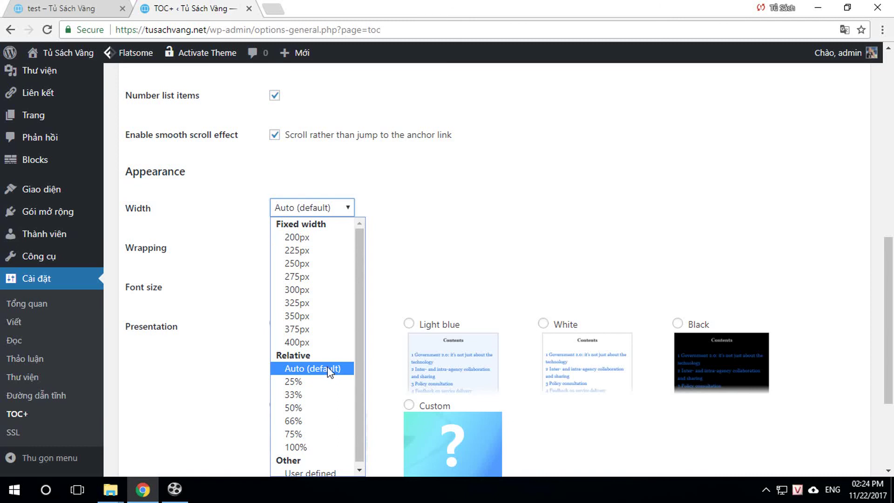
pyautogui.click(401, 217)
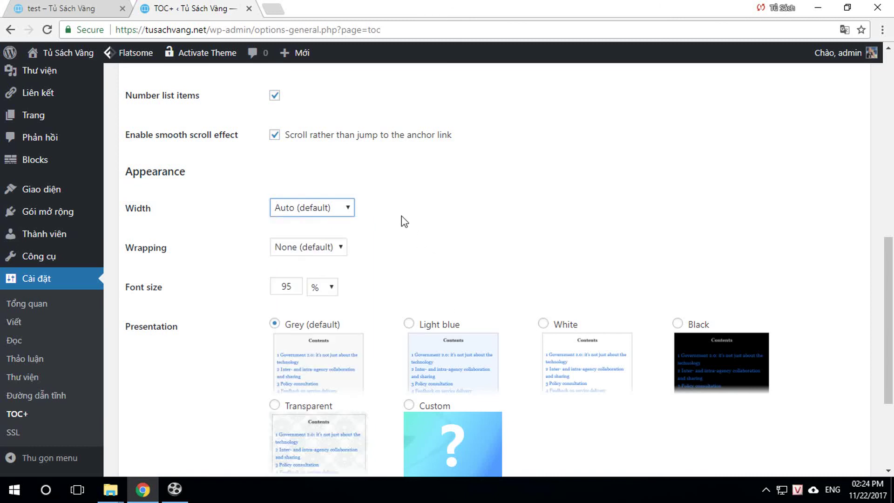
pyautogui.click(305, 247)
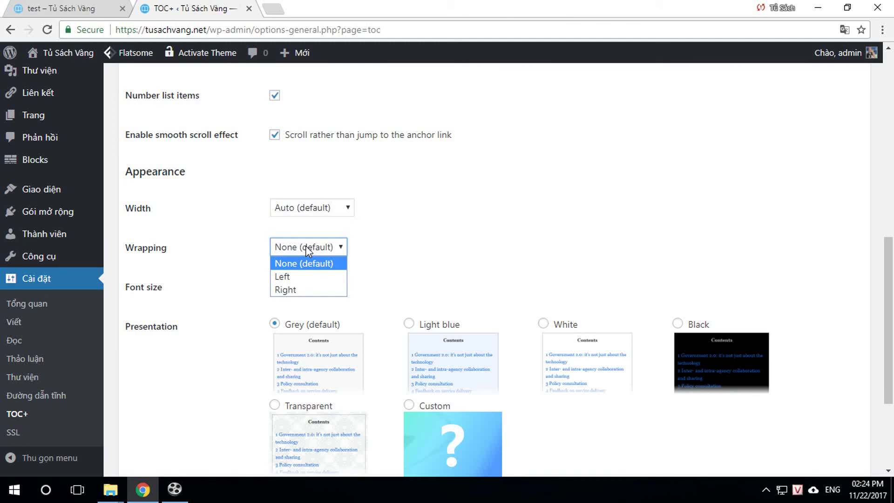
pyautogui.click(315, 271)
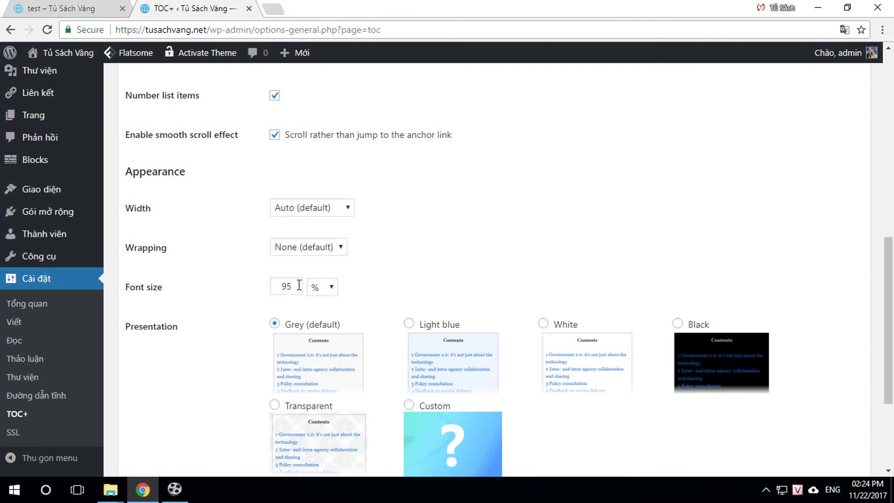
pyautogui.scroll(-3, 395, 287)
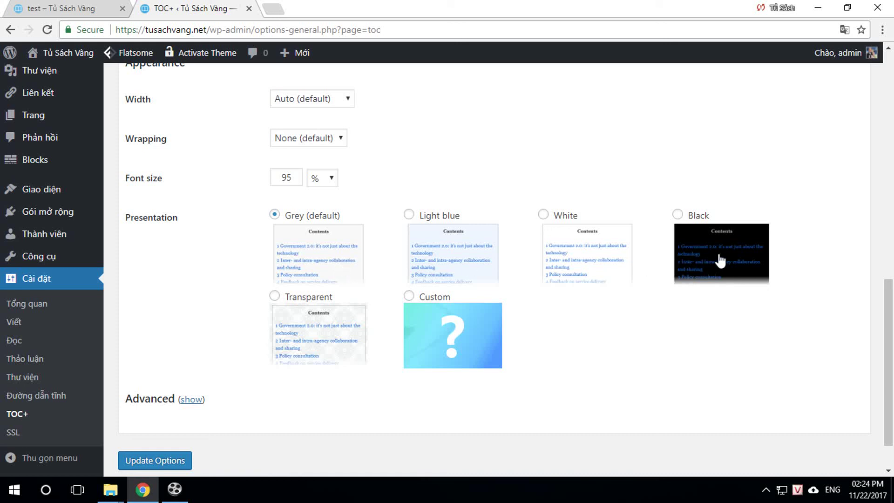
pyautogui.scroll(-3, 637, 296)
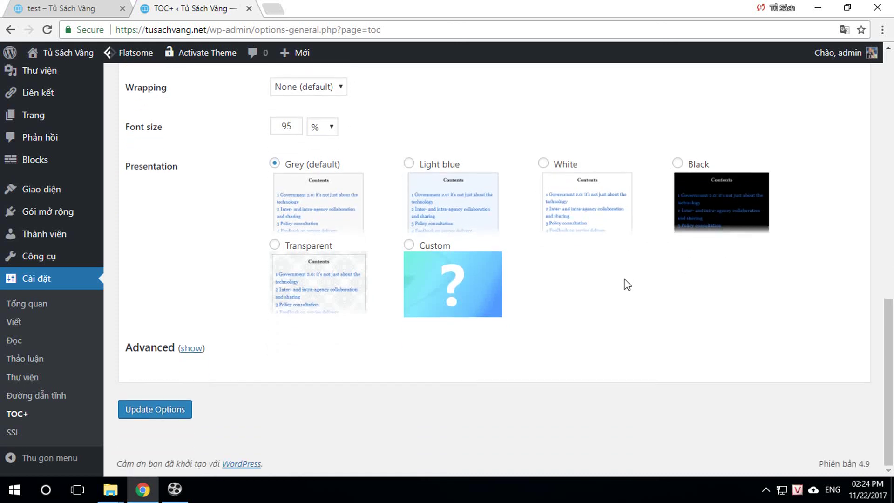
# - Return to the table of contents in the test post and inspect the anchor links of its entries
pyautogui.click(96, 15)
pyautogui.scroll(15, 426, 222)
pyautogui.scroll(12, 426, 222)
pyautogui.scroll(-2, 295, 320)
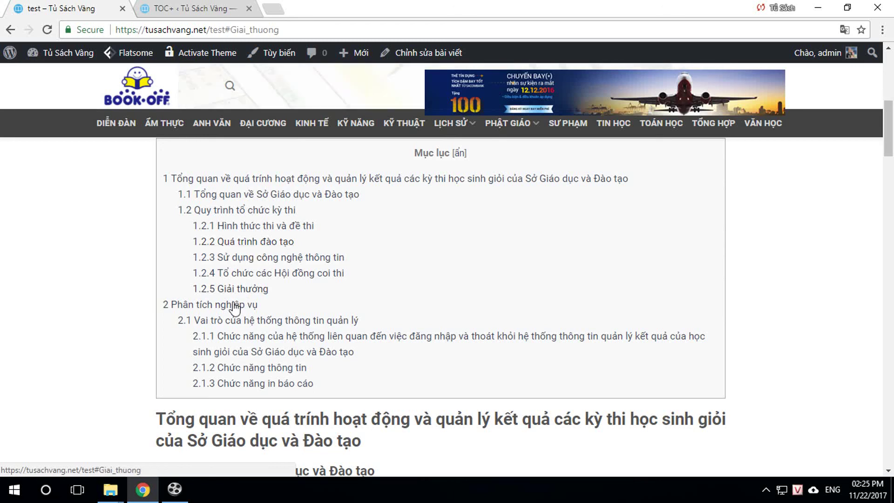
pyautogui.click(143, 490)
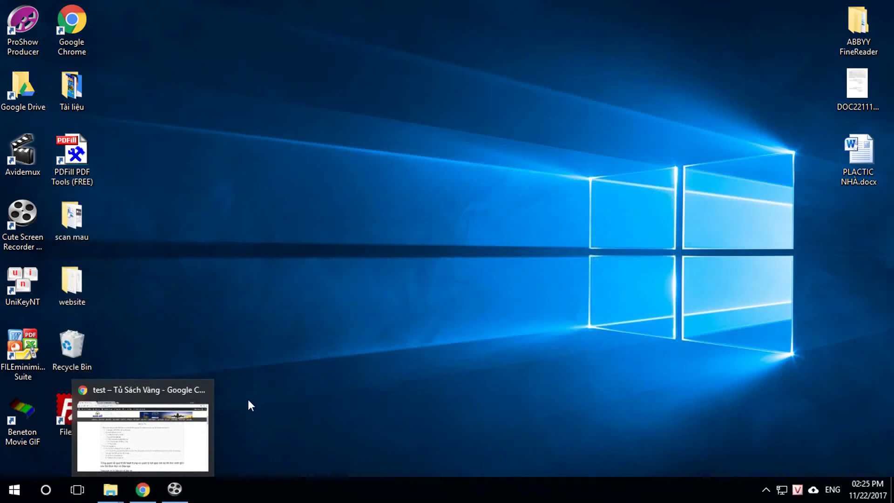
pyautogui.click(143, 490)
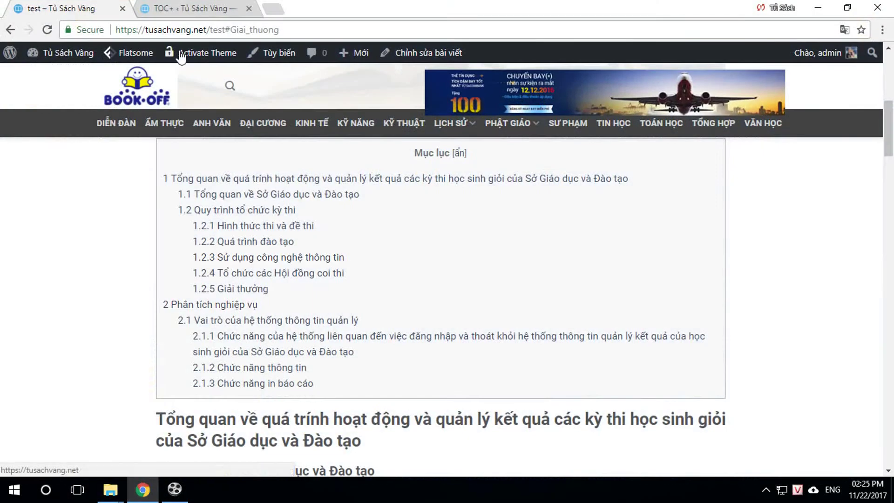
# - Show the plugin's Advanced options, enable Hyphenate to use - rather than _ in anchors, and save the options
pyautogui.click(190, 8)
pyautogui.click(192, 349)
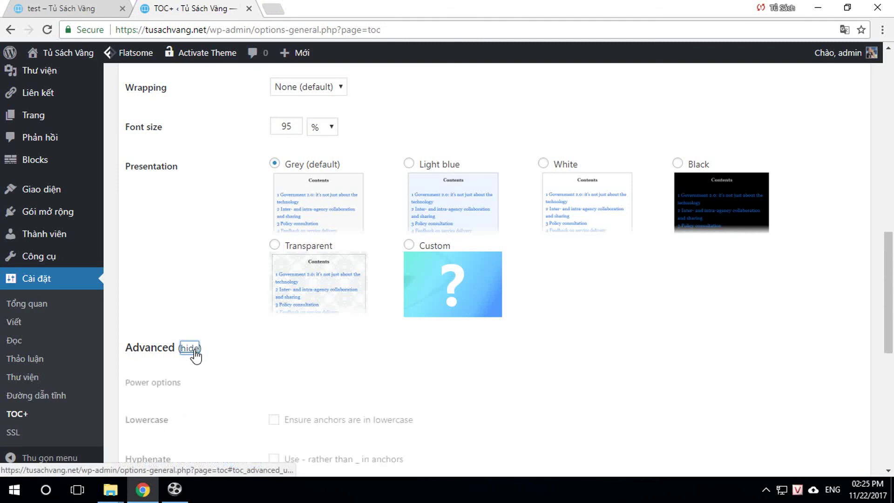
pyautogui.scroll(-5, 248, 348)
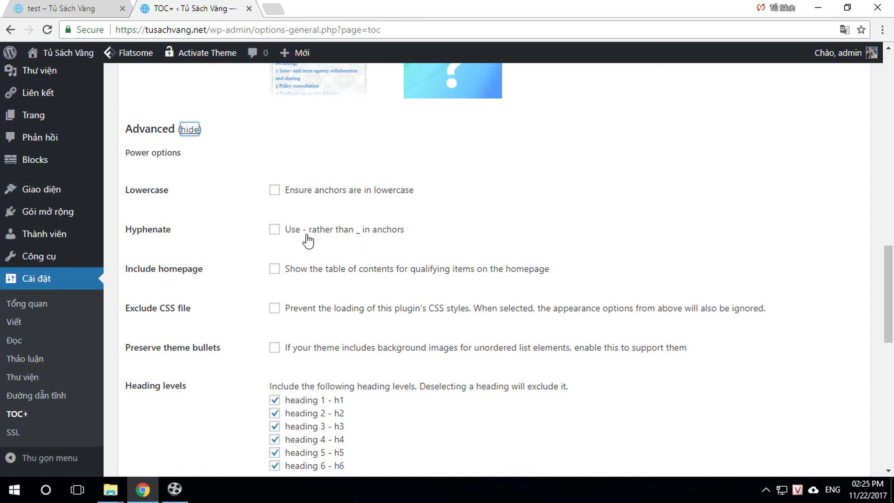
pyautogui.click(276, 231)
pyautogui.scroll(-5, 329, 260)
pyautogui.scroll(-7, 226, 406)
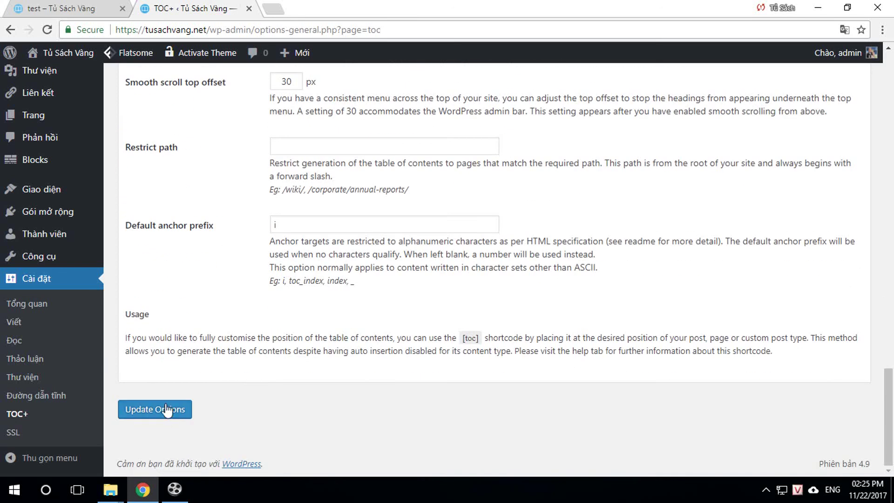
pyautogui.click(166, 410)
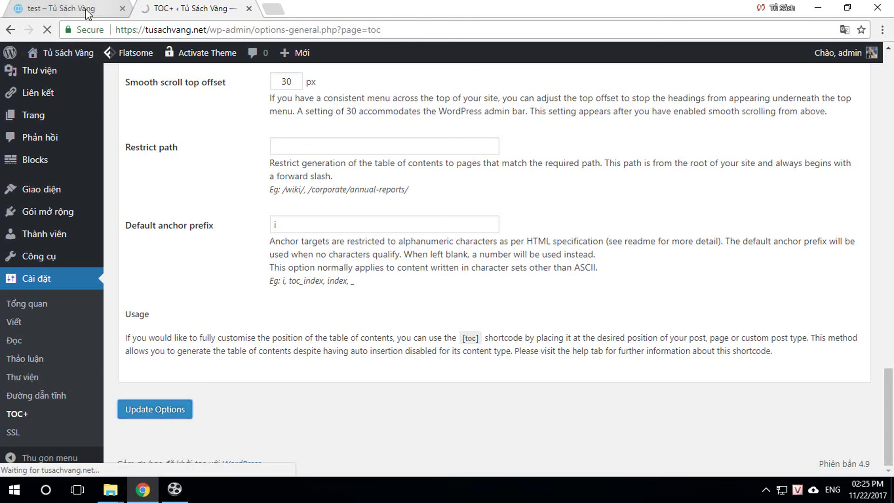
# - Reload the test post, follow the "Sử dụng công nghệ thông tin" entry to check its anchor, and return to the table of contents
pyautogui.click(77, 8)
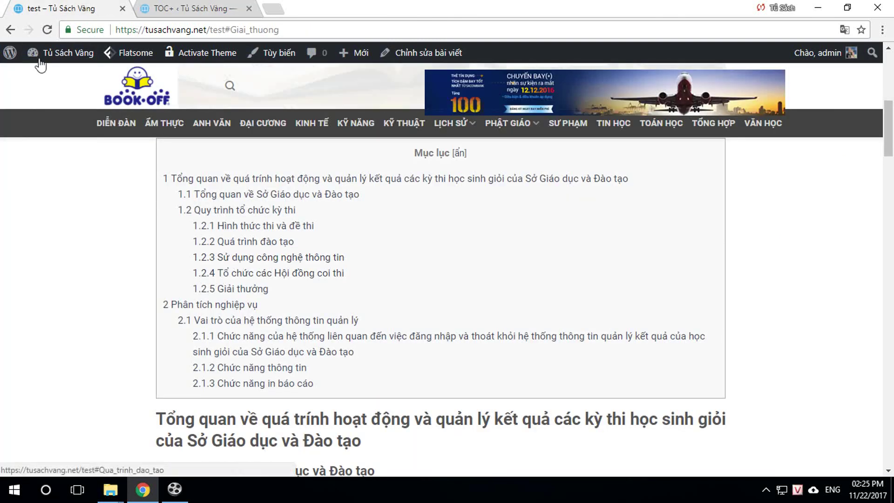
pyautogui.click(48, 30)
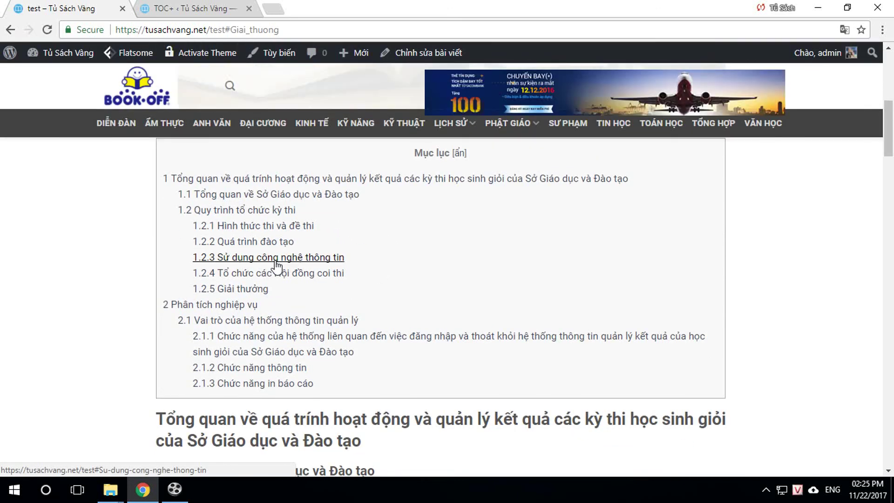
pyautogui.click(278, 263)
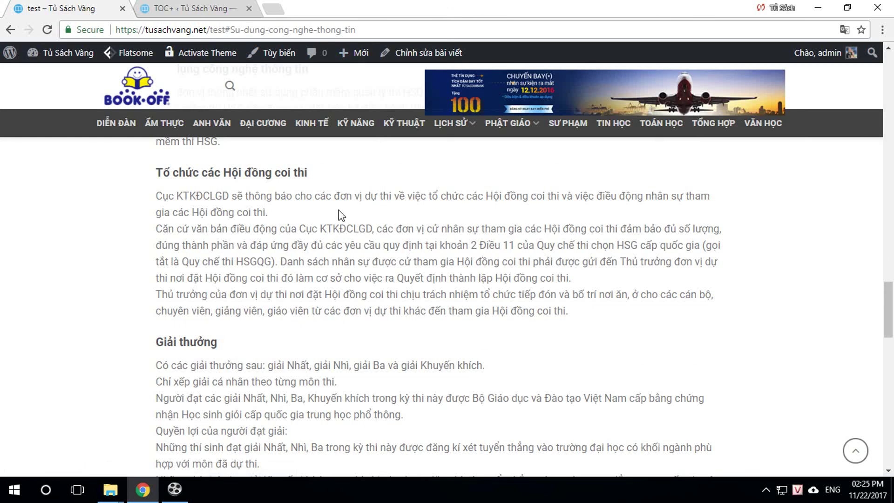
pyautogui.scroll(1, 342, 215)
pyautogui.moveTo(888, 311); pyautogui.dragTo(892, 94)
pyautogui.scroll(-6, 325, 359)
pyautogui.scroll(1, 216, 344)
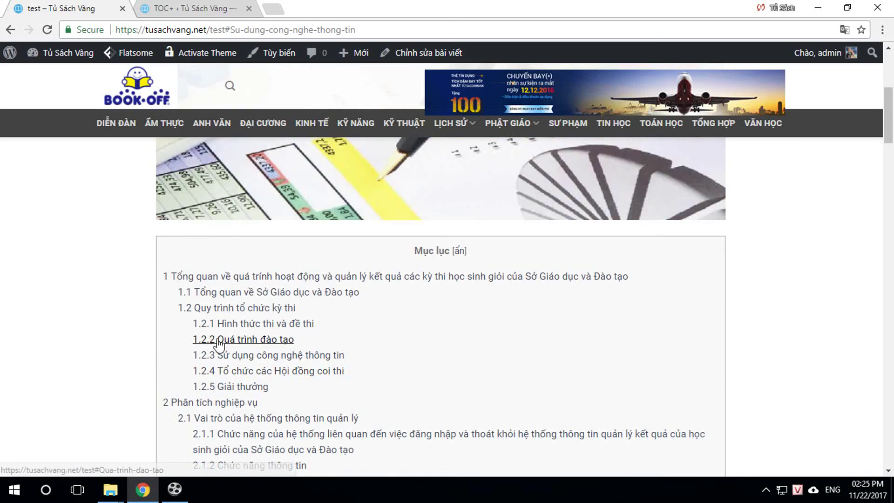